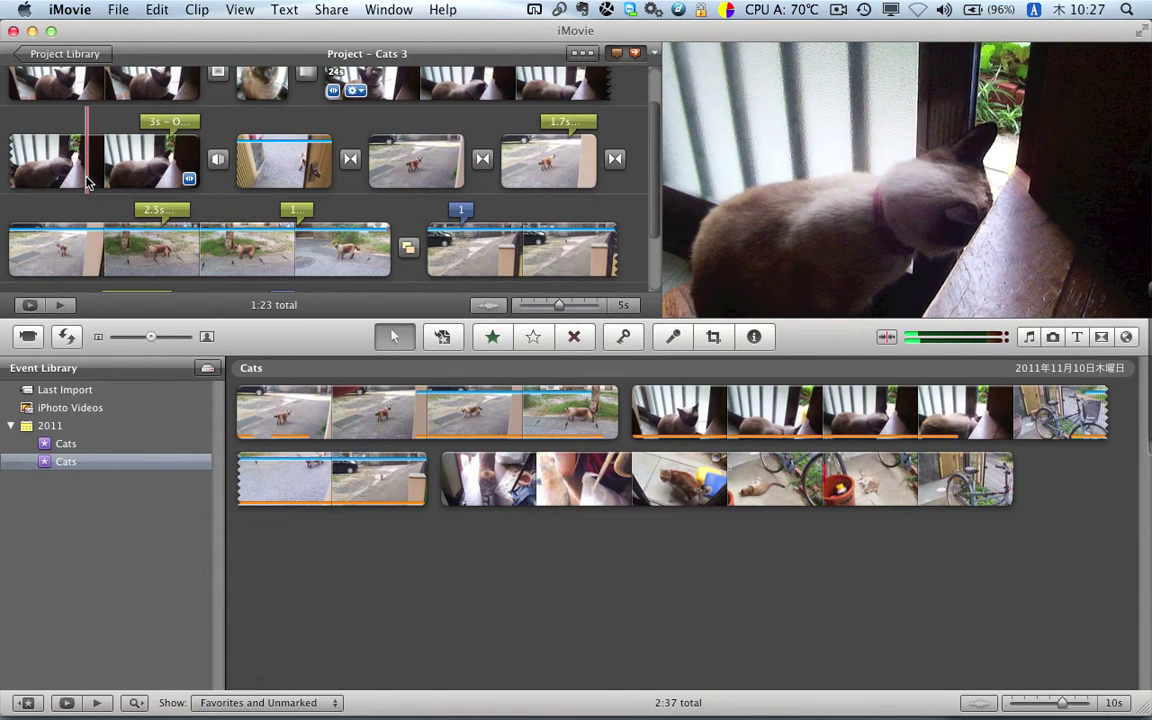
Step: Apply a 50% Instant Replay to the last 5.7 seconds of the cat-at-the-door clip and play it back
{"action": "left_click_drag", "start_coordinate": [89, 181], "coordinate": [201, 181]}
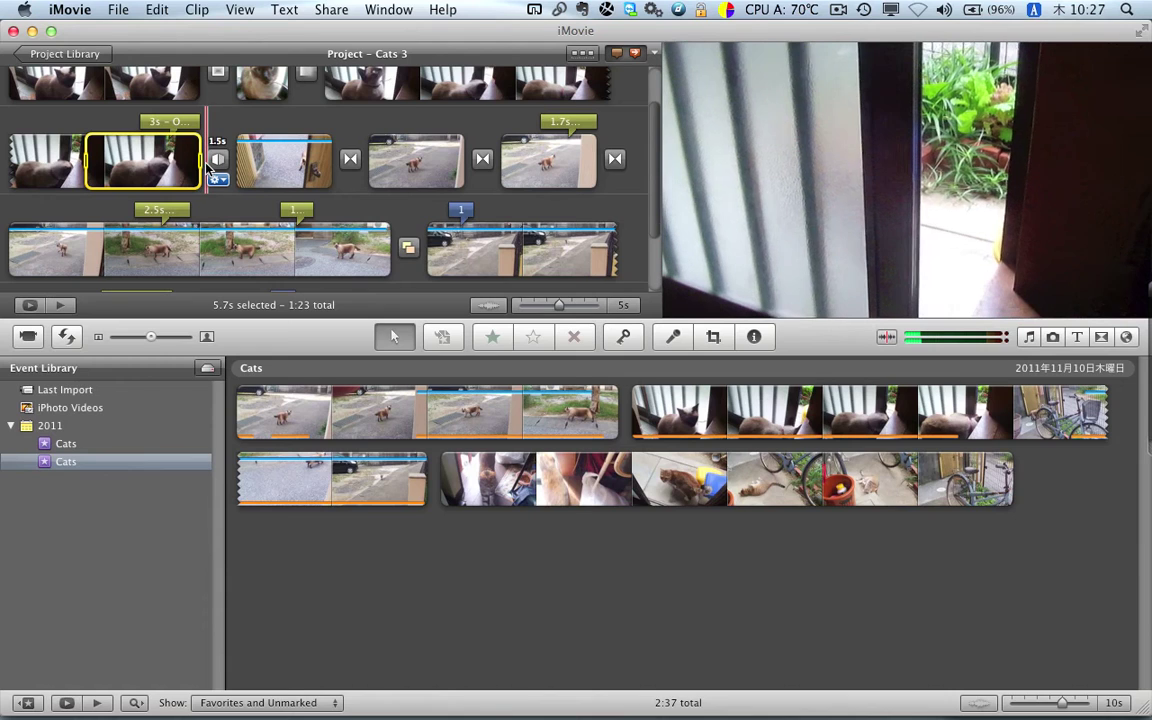
{"action": "left_click", "coordinate": [198, 10]}
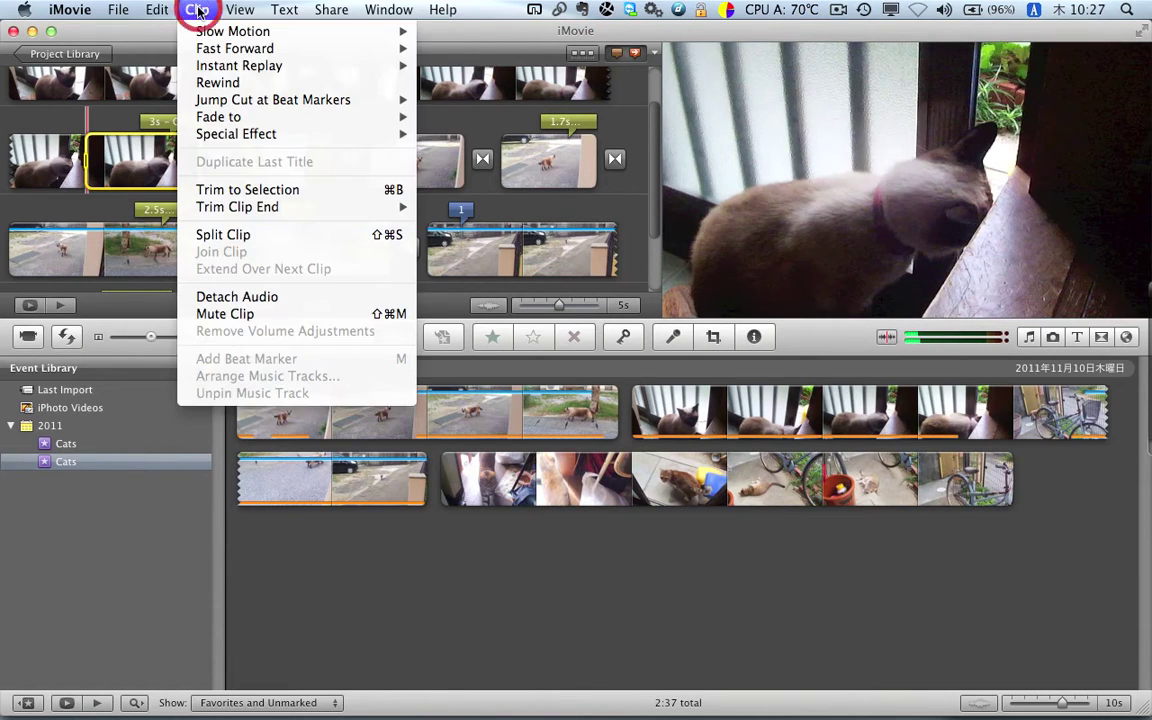
{"action": "mouse_move", "coordinate": [226, 72]}
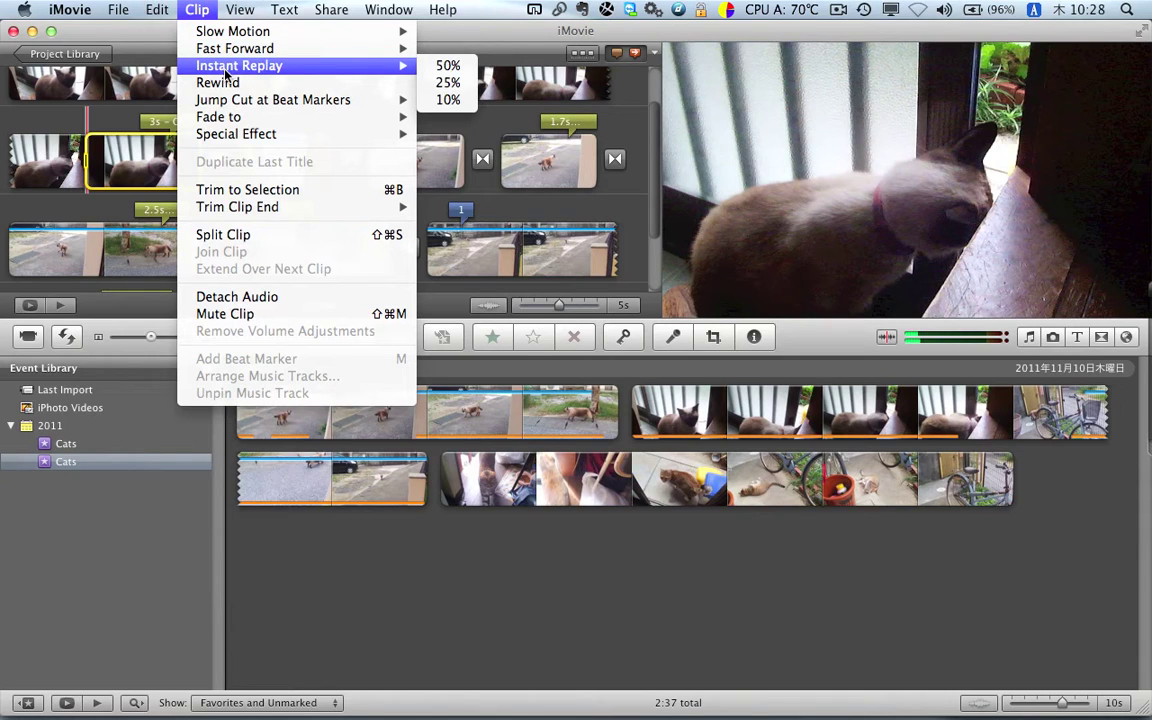
{"action": "left_click", "coordinate": [365, 67]}
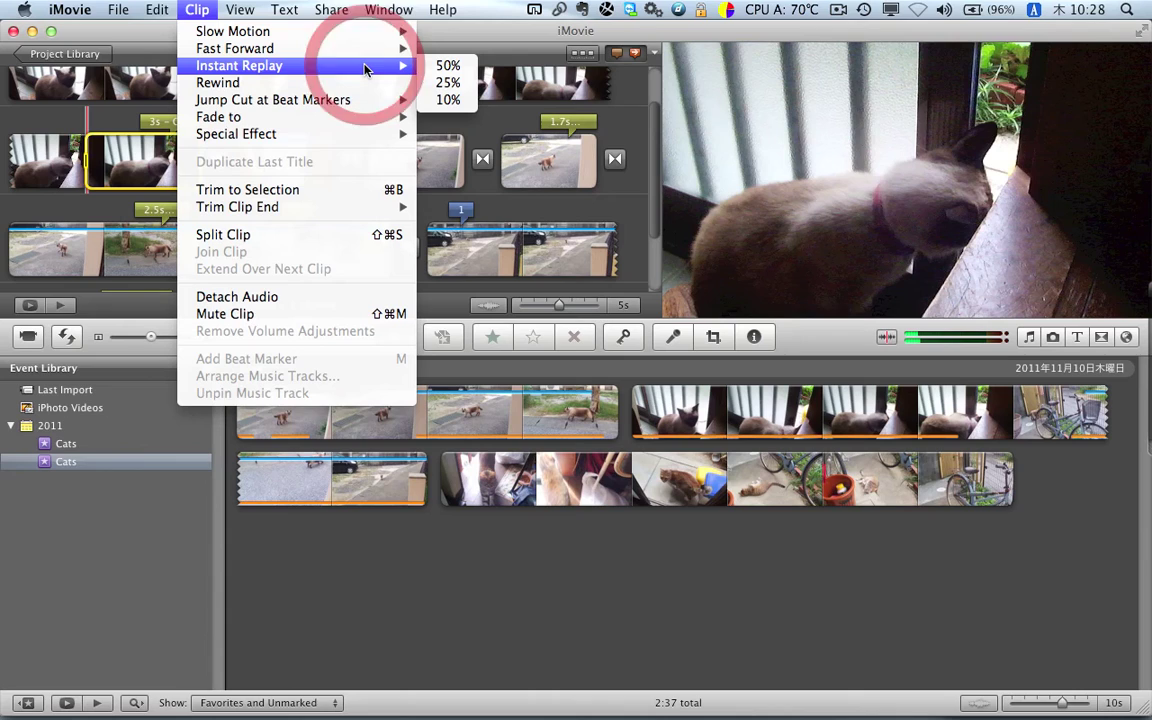
{"action": "left_click", "coordinate": [447, 66]}
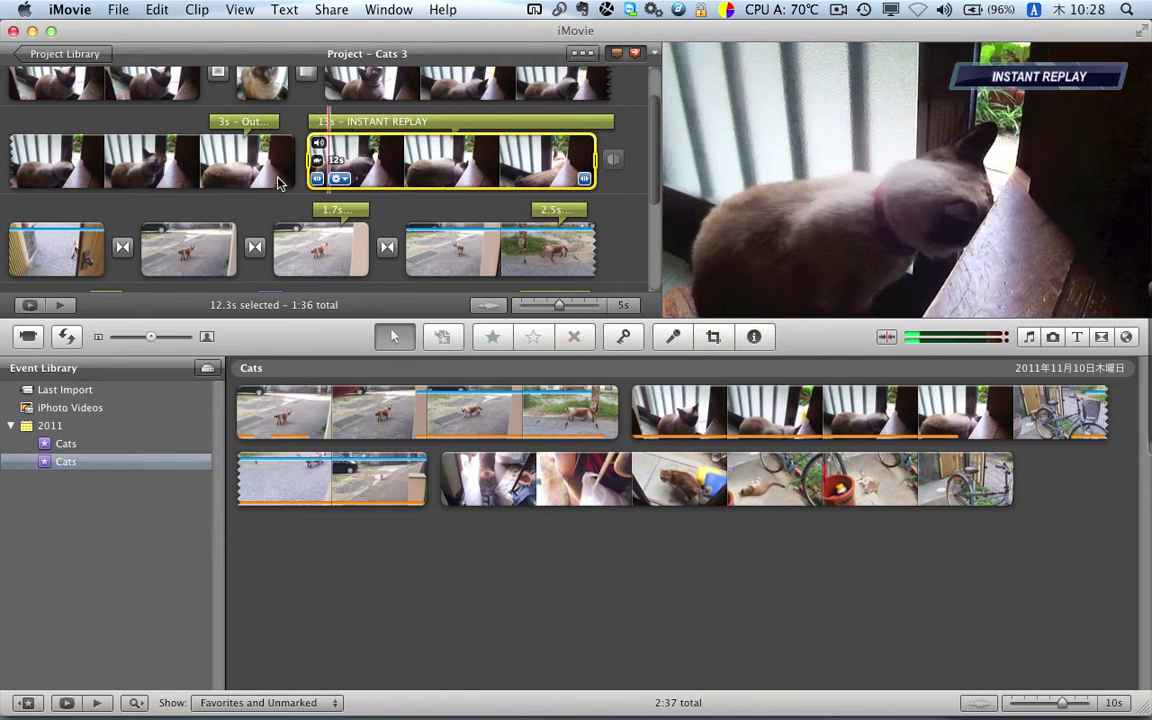
{"action": "key", "text": "space"}
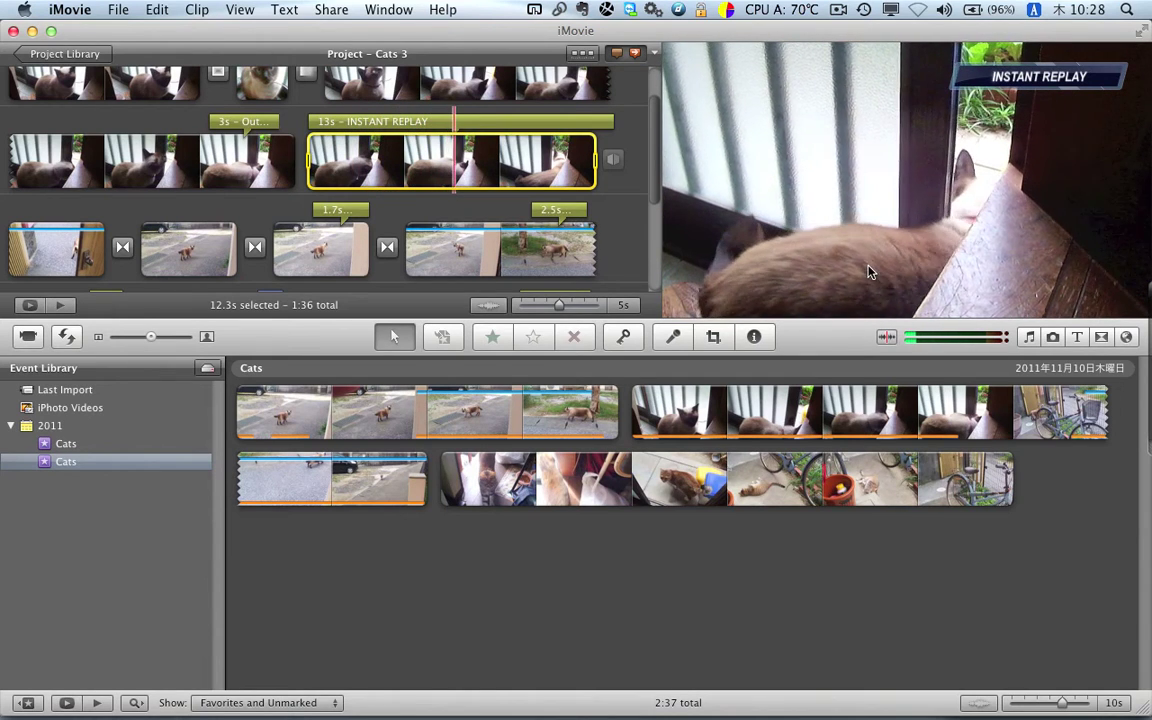
{"action": "left_click", "coordinate": [274, 205]}
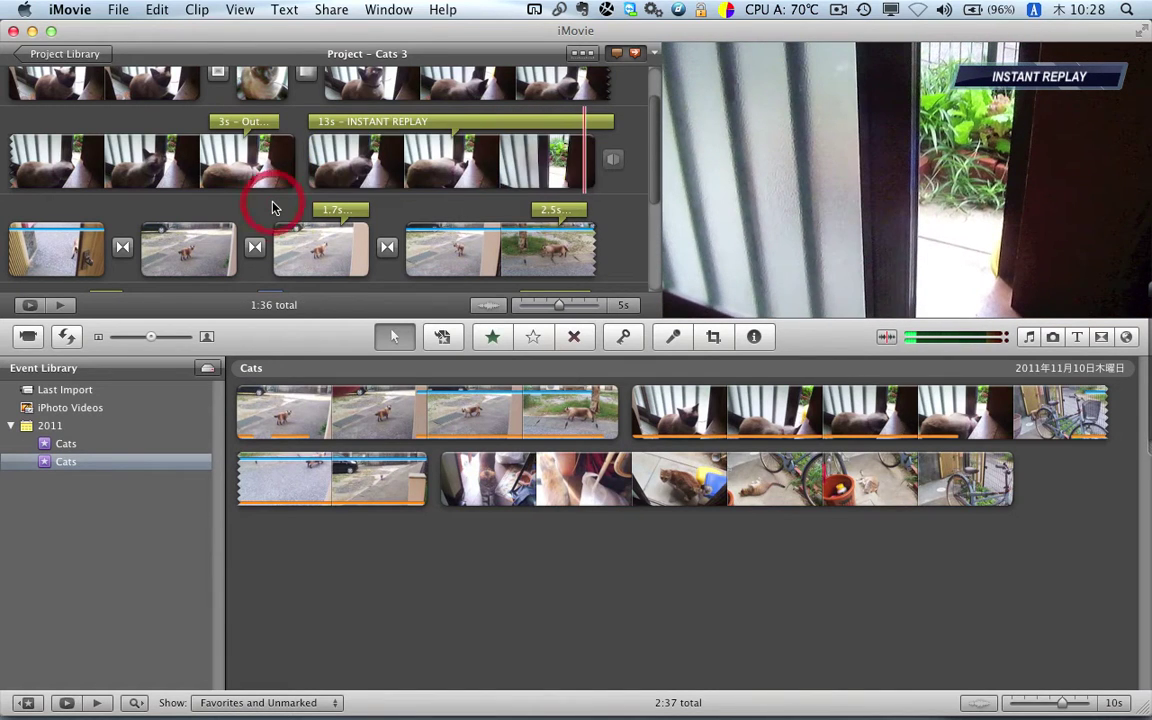
Step: Undo the instant replay and check the adjustments of the Cube transition following the door clip
{"action": "key", "text": "super+z"}
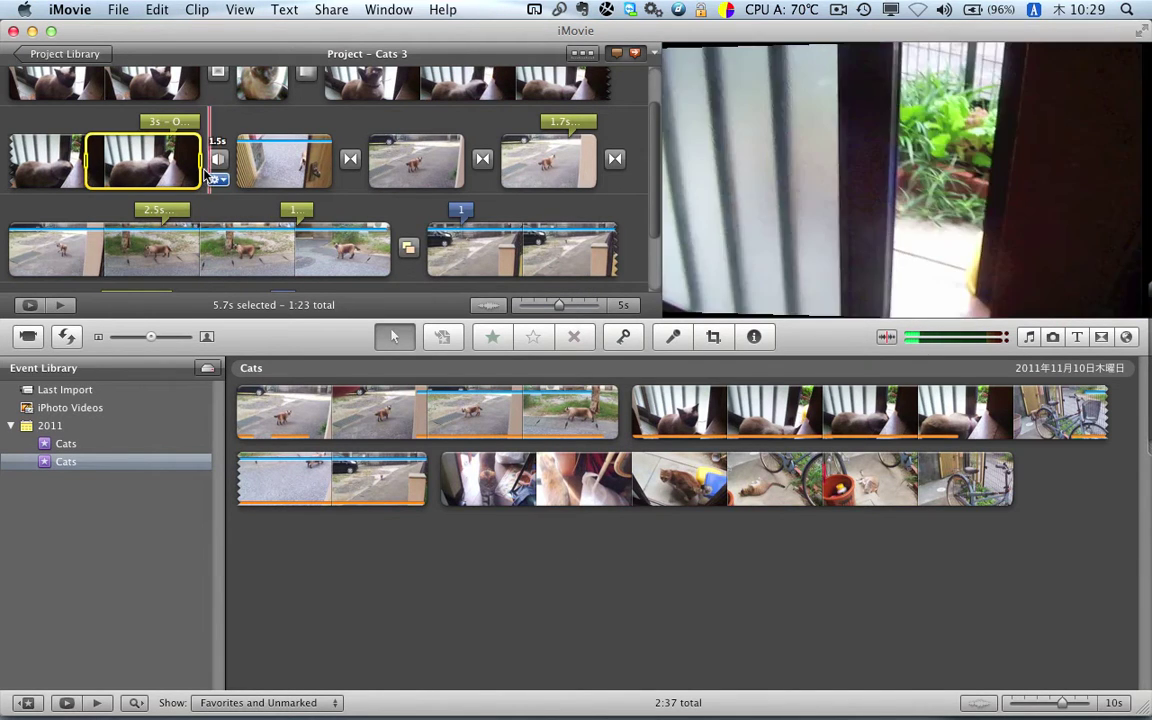
{"action": "mouse_move", "coordinate": [217, 168]}
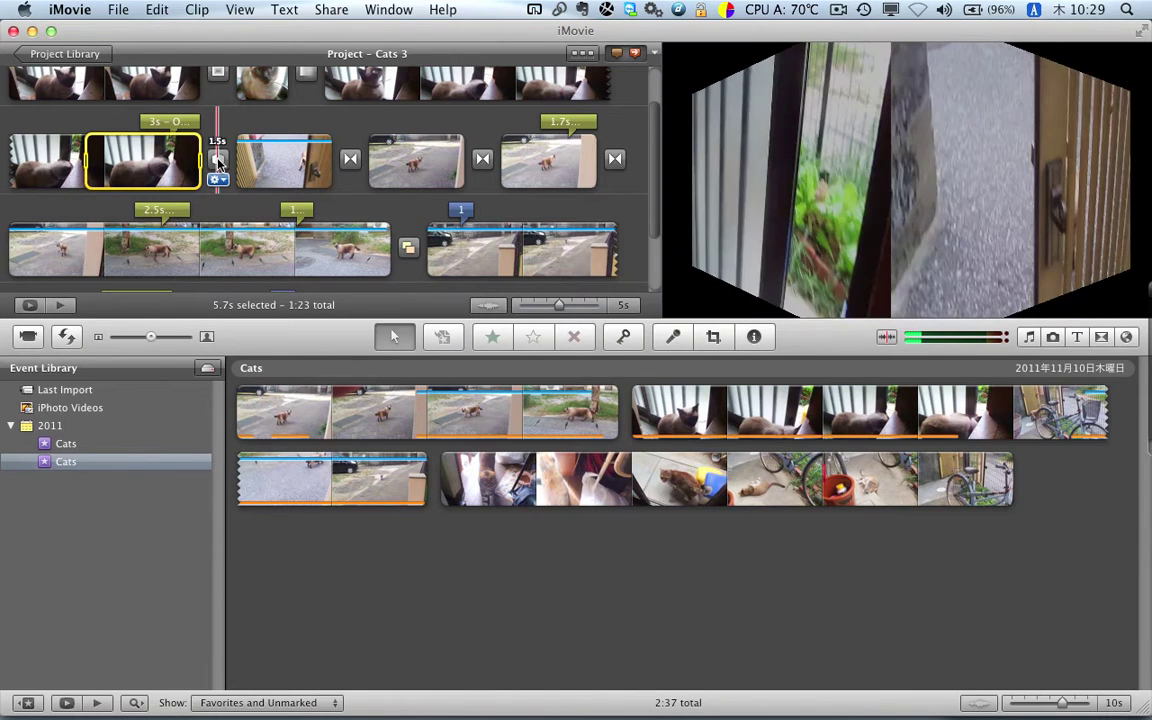
{"action": "left_click", "coordinate": [217, 179]}
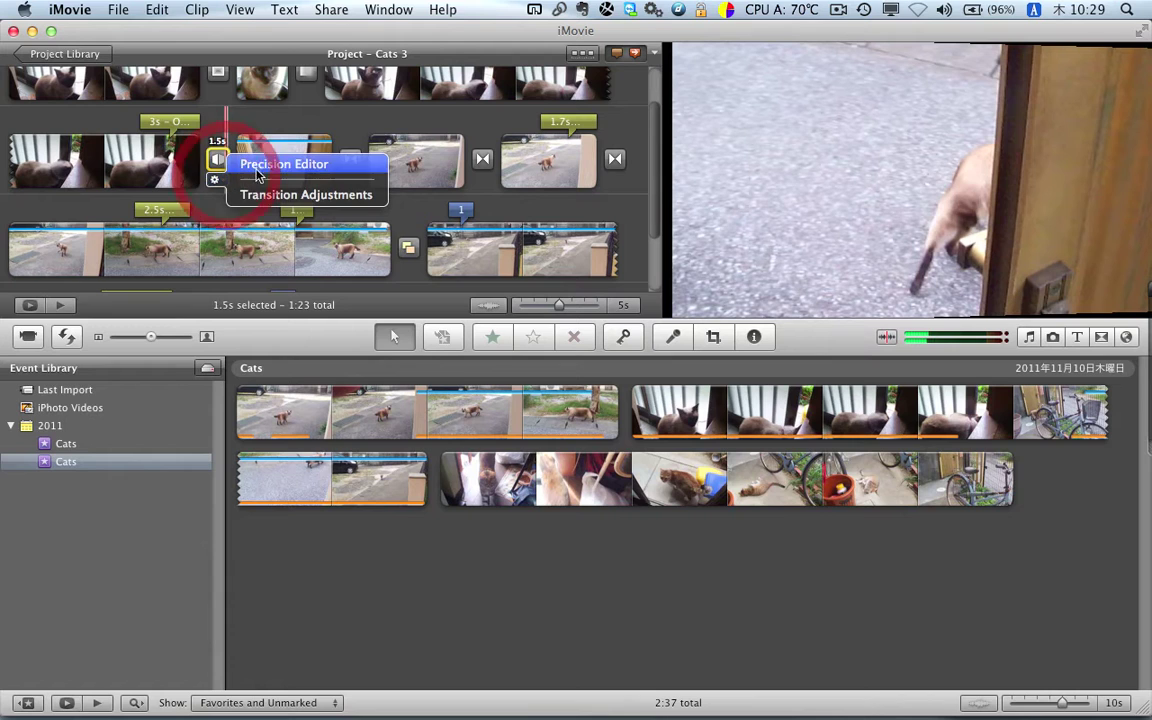
{"action": "left_click", "coordinate": [262, 194]}
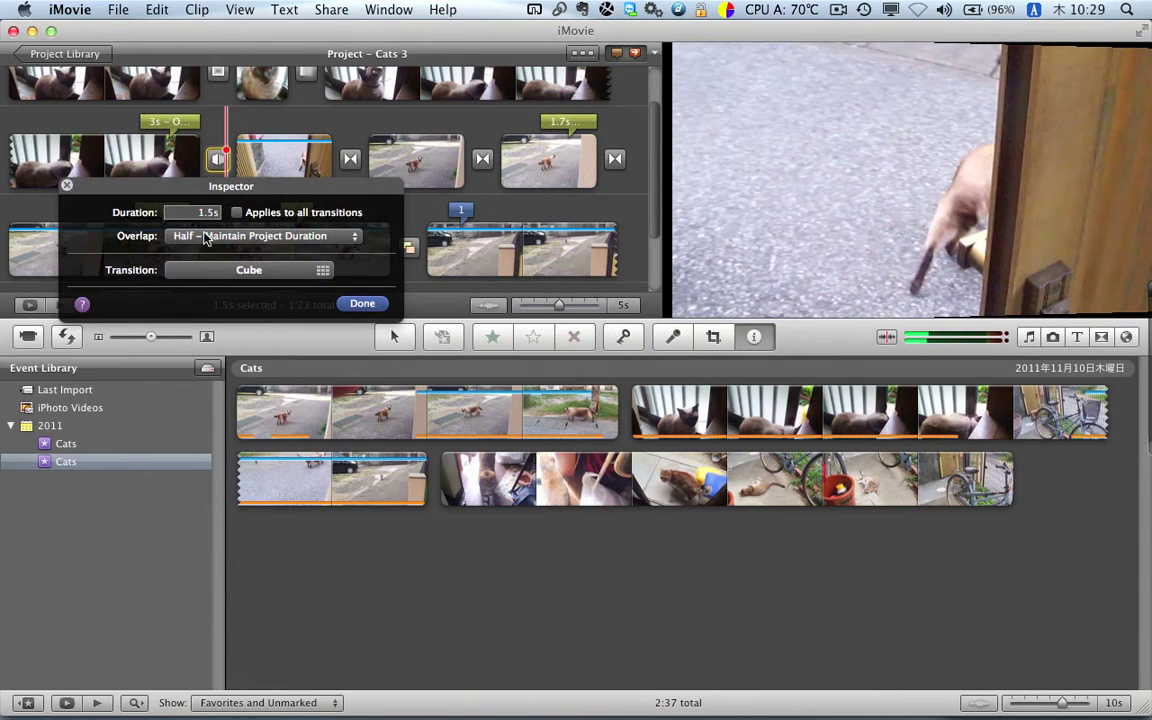
{"action": "left_click", "coordinate": [67, 186]}
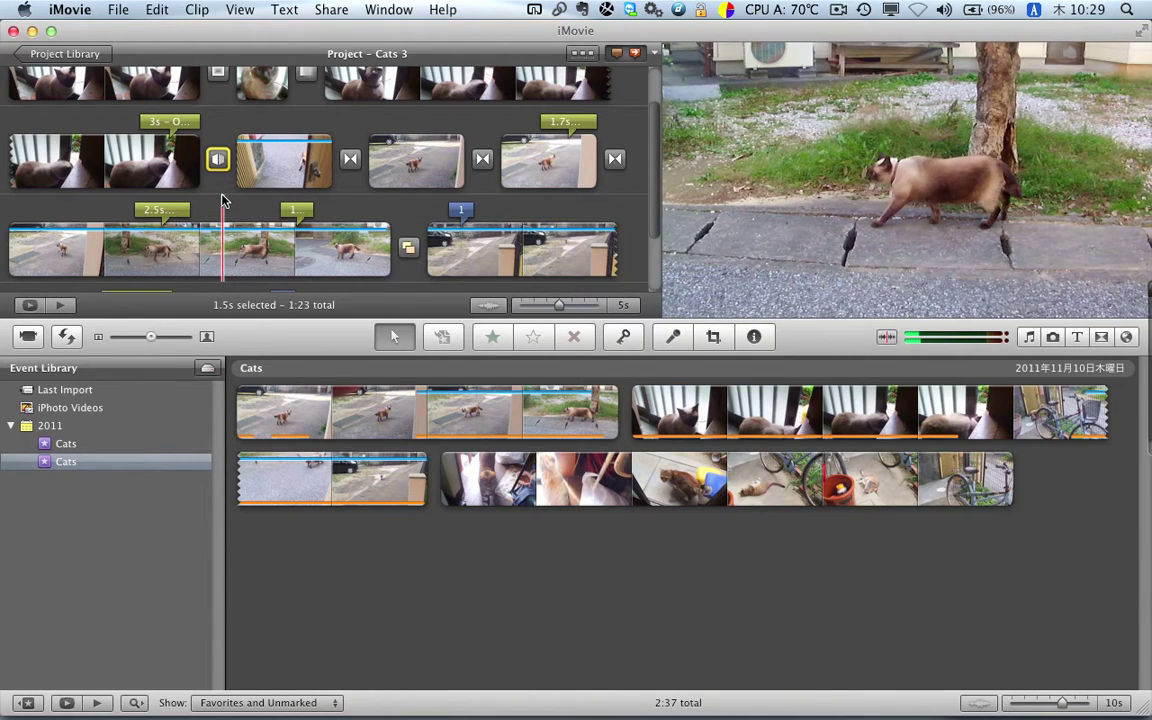
Step: Redo the instant replay on the door clip
{"action": "key", "text": "super+shift"}
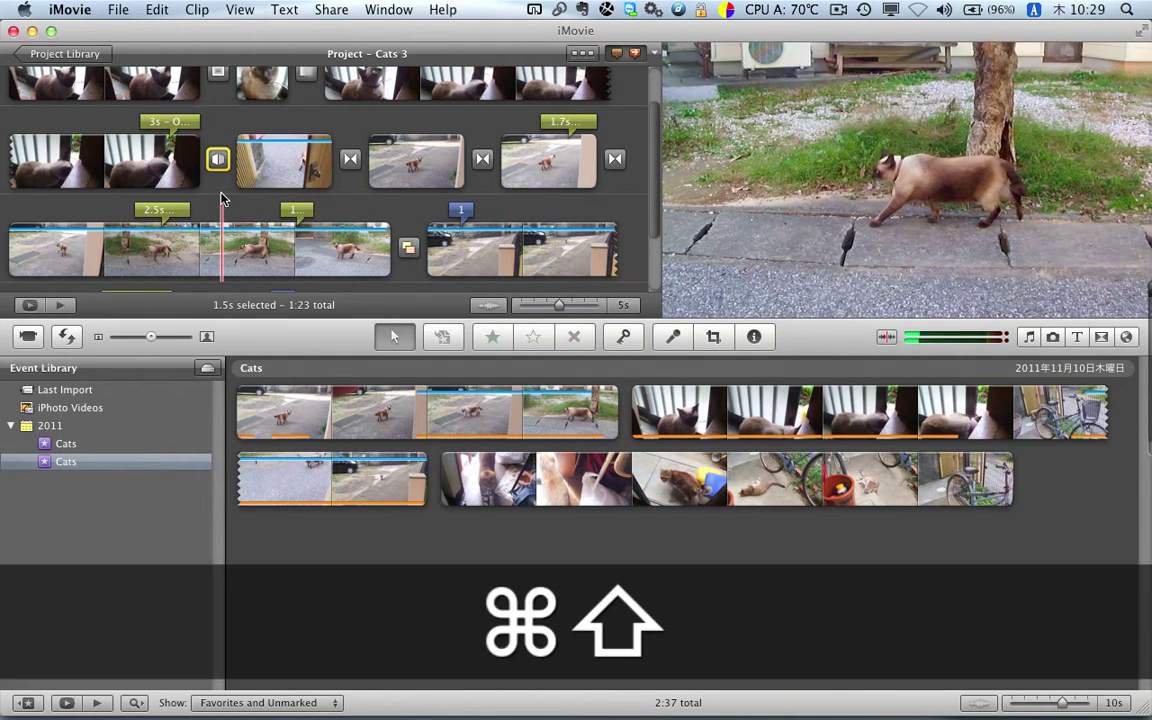
{"action": "key", "text": "super+shift+z"}
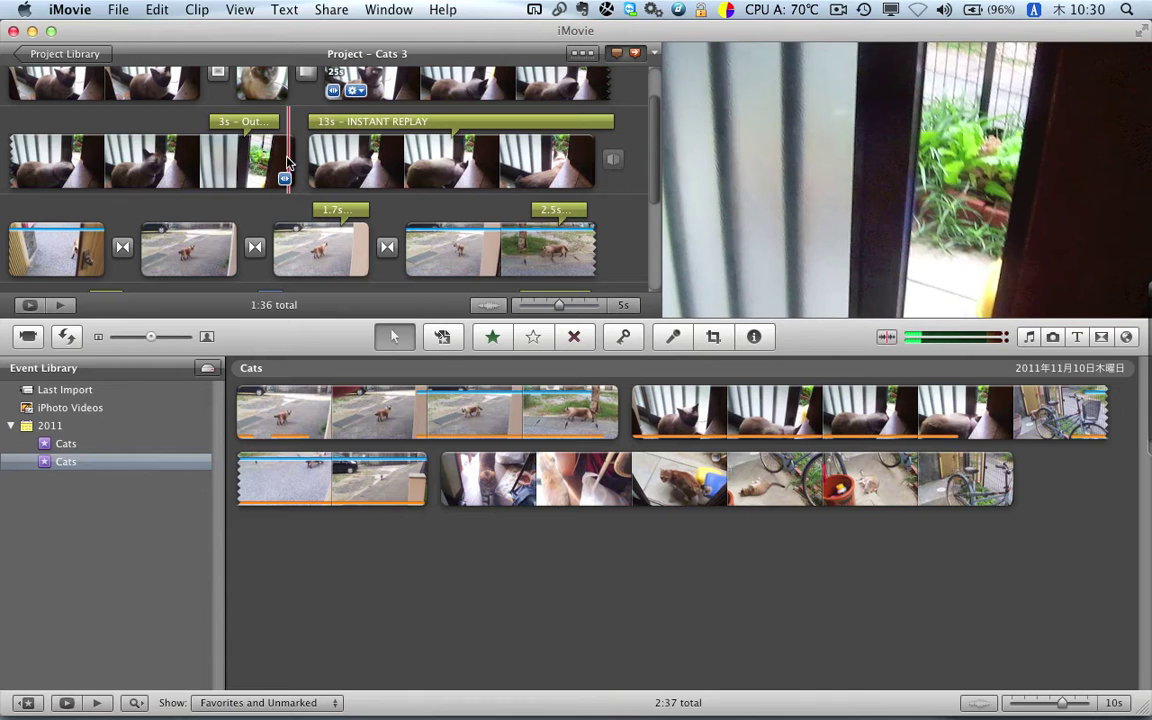
Step: Fine-tune the ends of both clips, trimming the original door clip slightly and the instant replay clip to about 11.5 seconds
{"action": "key", "text": "super+alt"}
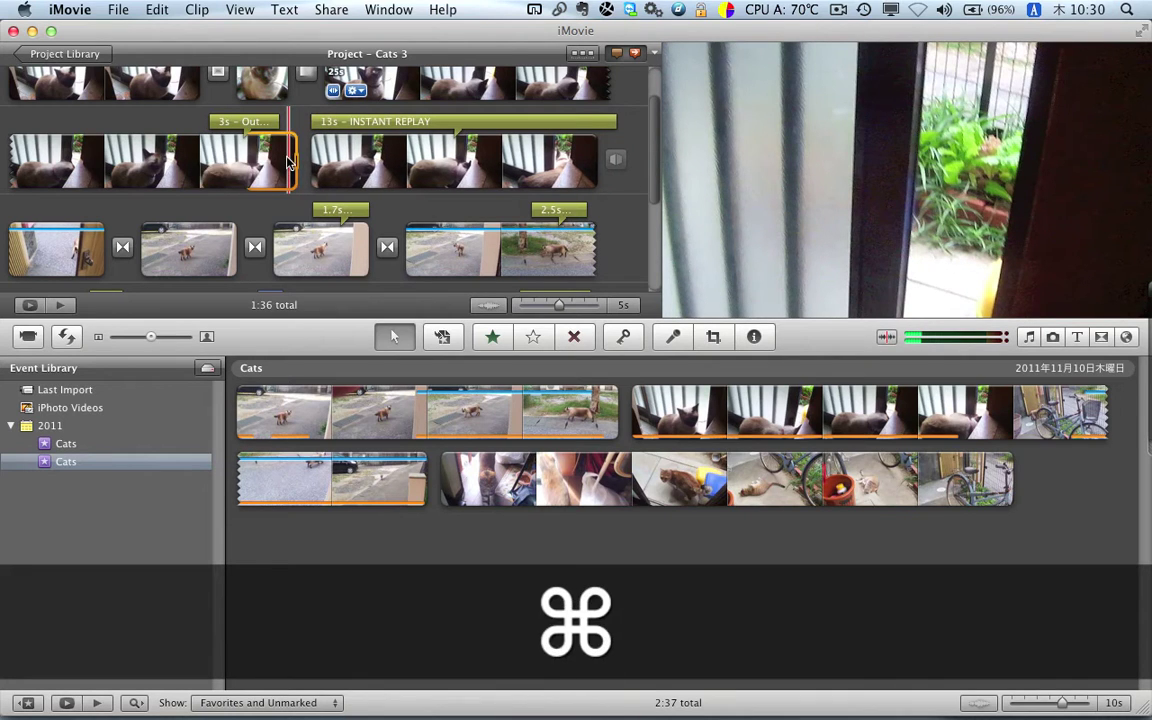
{"action": "left_click", "coordinate": [285, 181], "text": "super"}
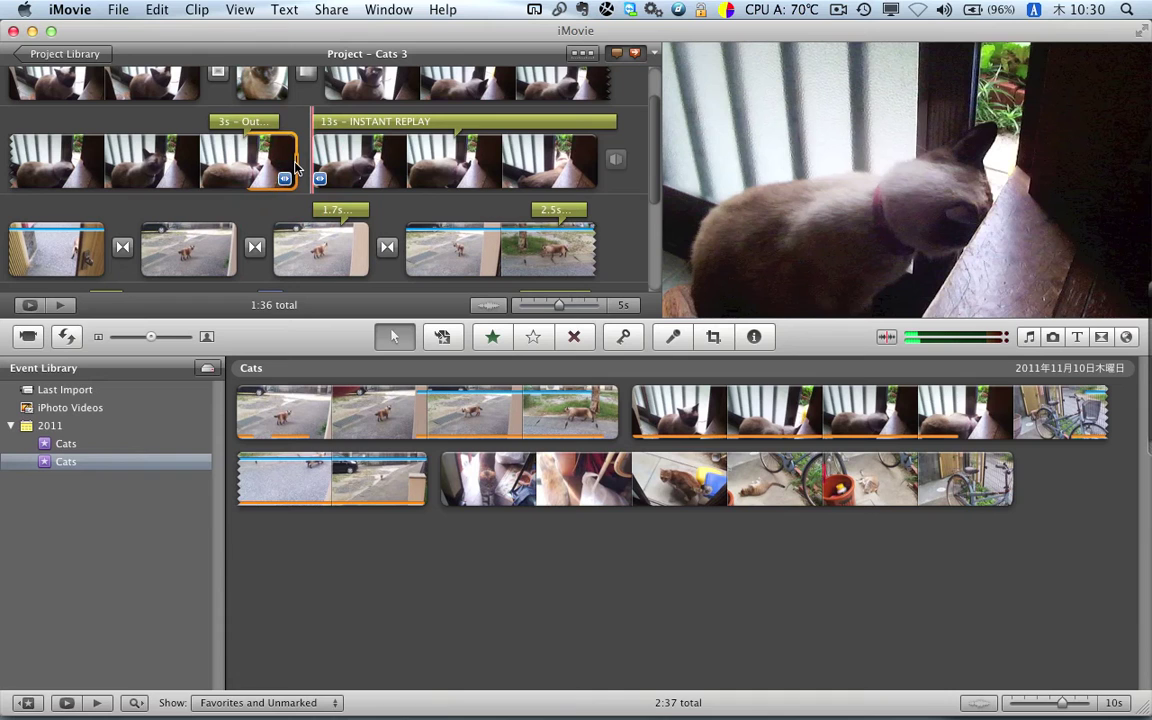
{"action": "left_click_drag", "start_coordinate": [296, 165], "coordinate": [258, 166]}
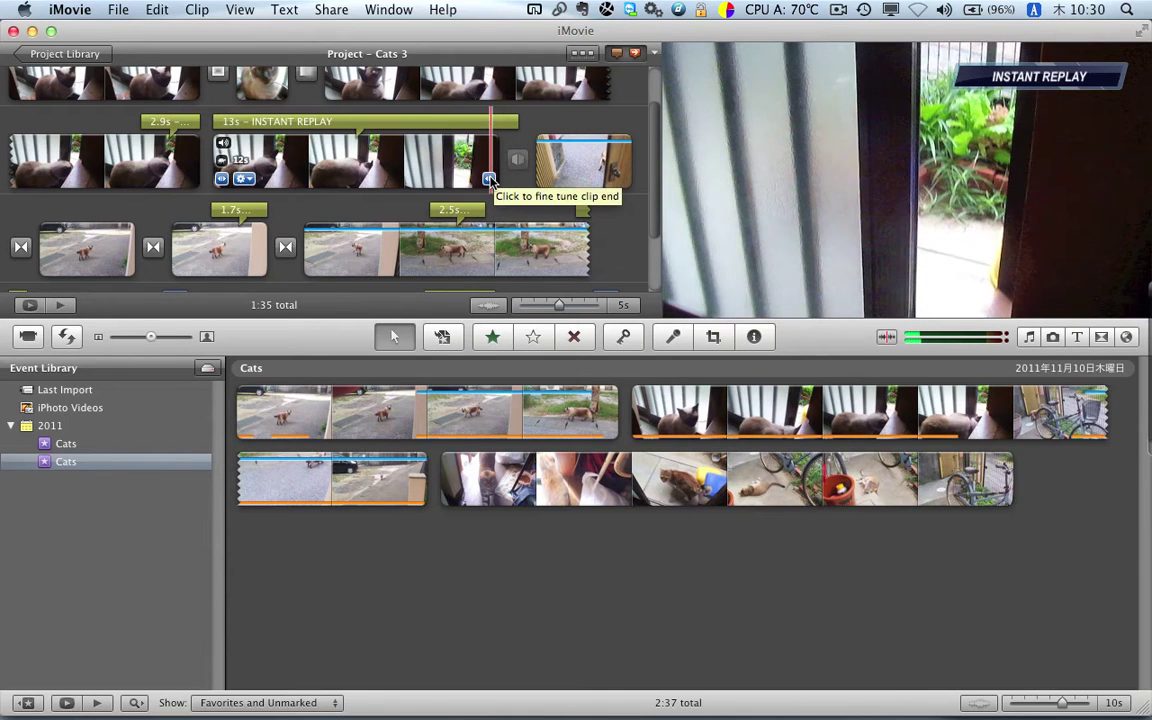
{"action": "left_click", "coordinate": [489, 179]}
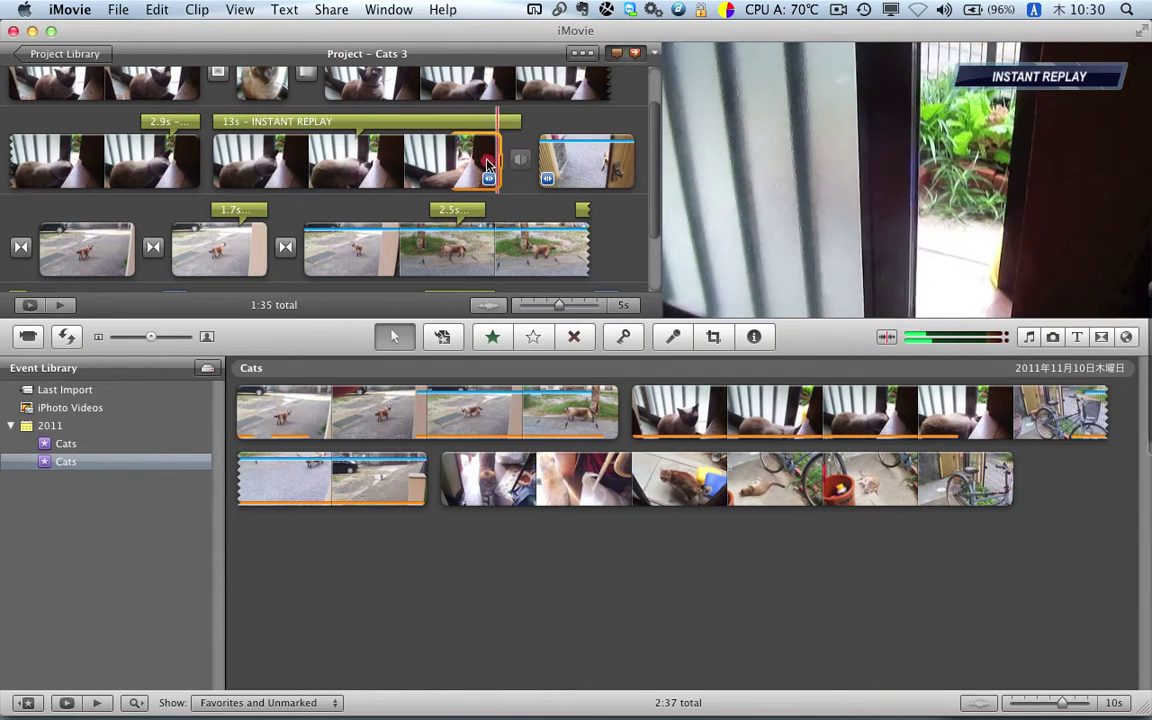
{"action": "left_click_drag", "start_coordinate": [503, 168], "coordinate": [465, 169]}
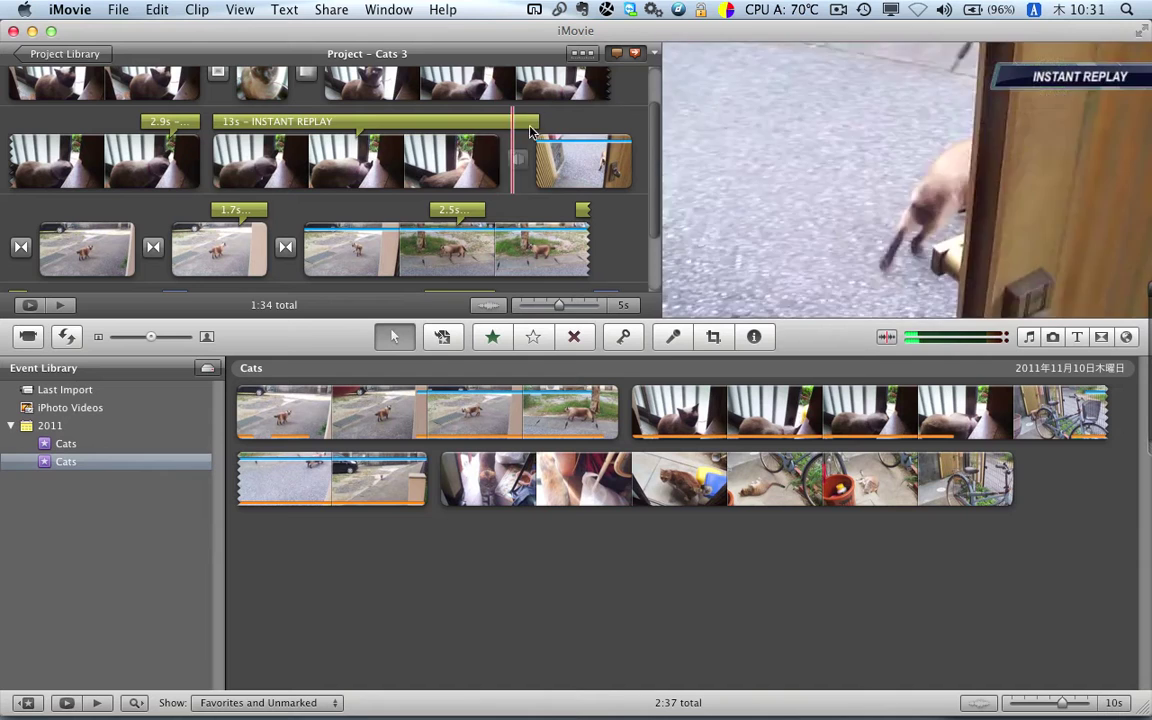
Step: Shorten the INSTANT REPLAY title to 11 seconds so it ends with the replay clip, before the transition
{"action": "left_click", "coordinate": [528, 123]}
{"action": "left_click_drag", "start_coordinate": [530, 127], "coordinate": [501, 127]}
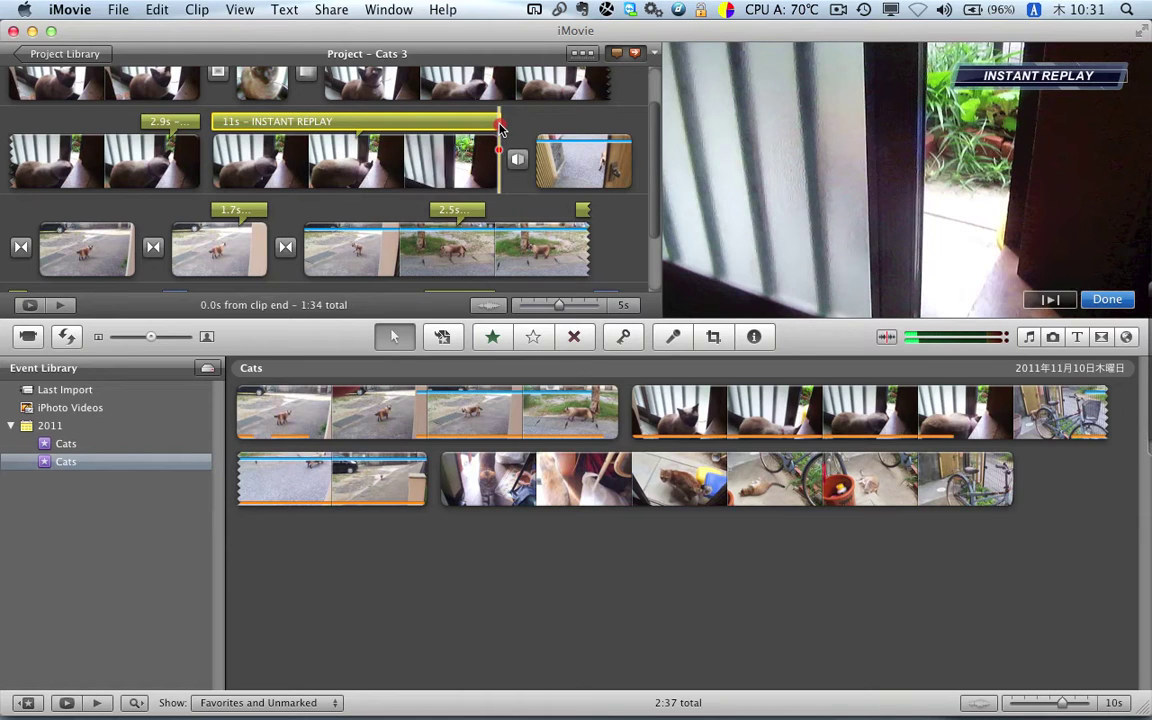
{"action": "left_click_drag", "start_coordinate": [500, 127], "coordinate": [500, 128]}
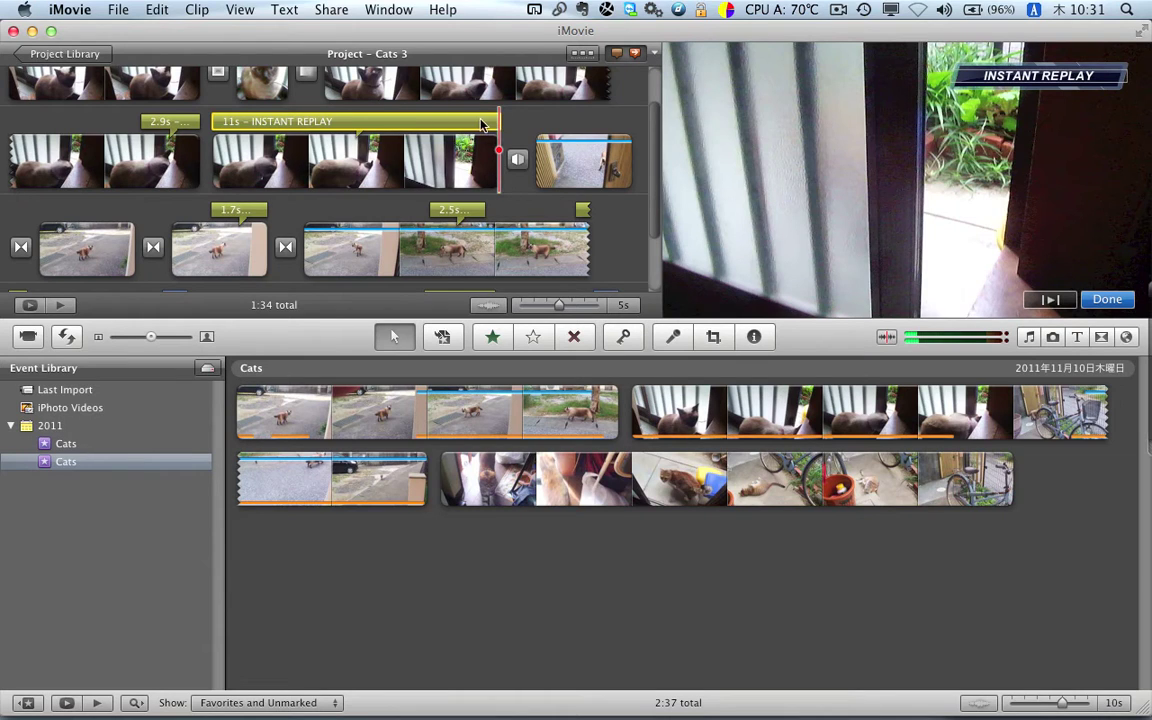
{"action": "mouse_move", "coordinate": [460, 152]}
{"action": "mouse_move", "coordinate": [393, 158]}
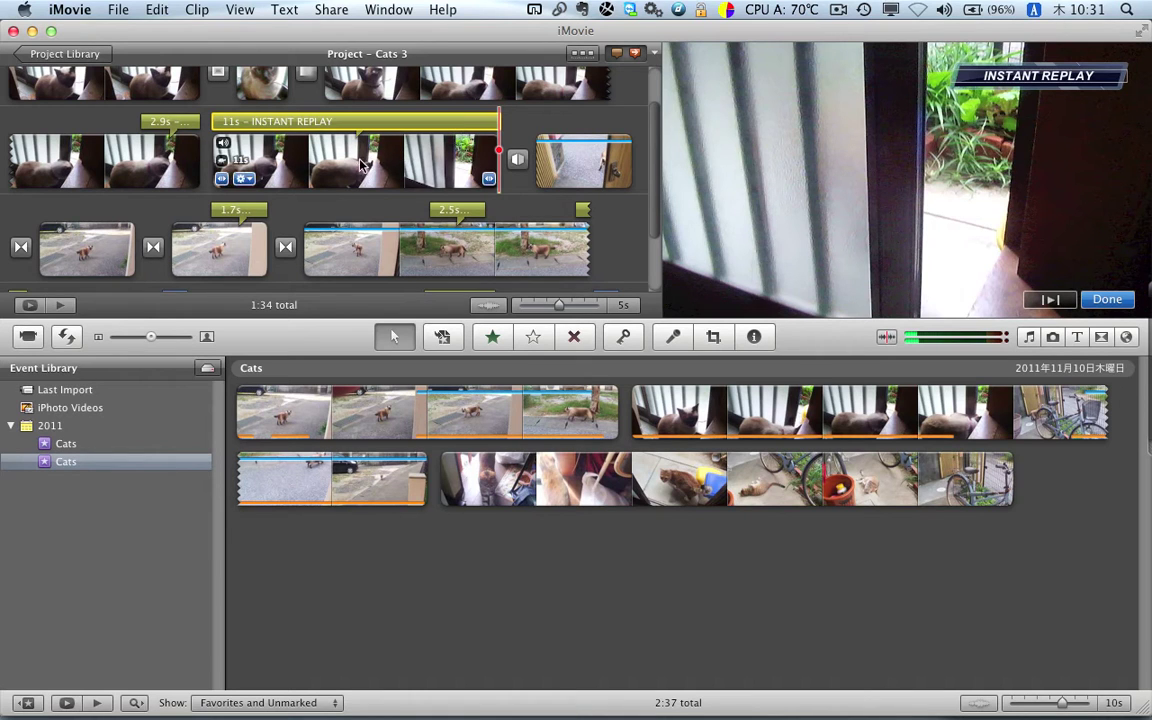
{"action": "left_click", "coordinate": [347, 211]}
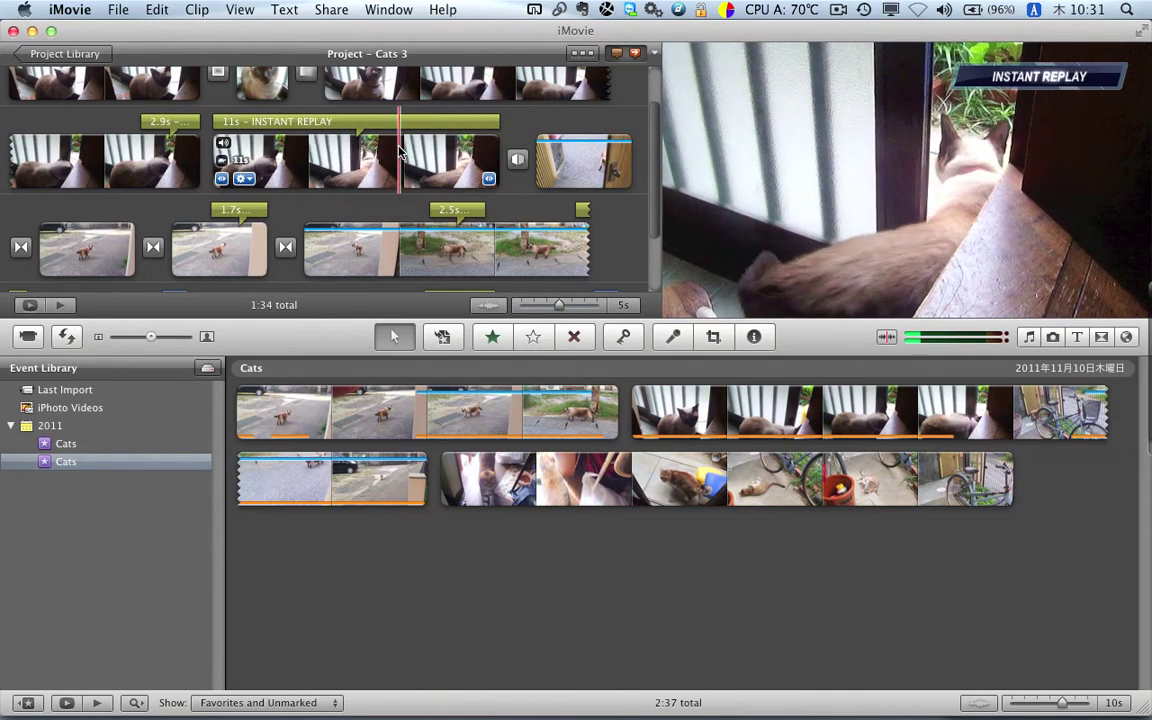
Step: Change the text of the instant replay title to "How to Open" and play back the edited section
{"action": "left_click", "coordinate": [405, 122]}
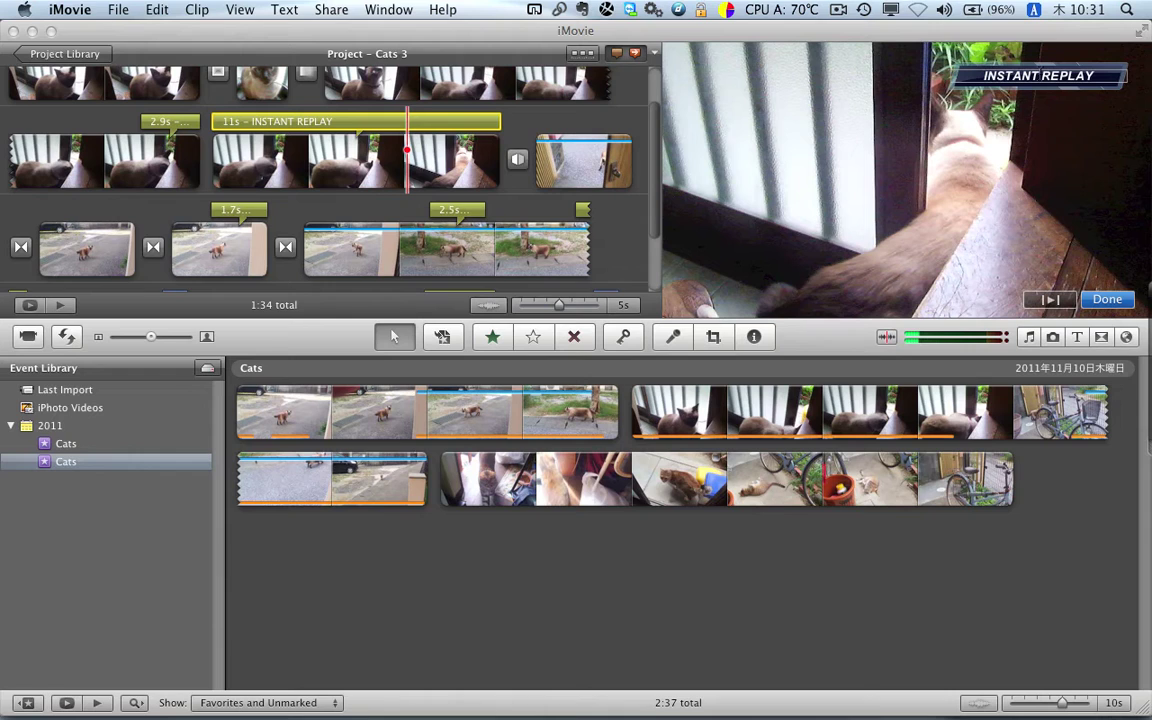
{"action": "left_click", "coordinate": [1038, 78]}
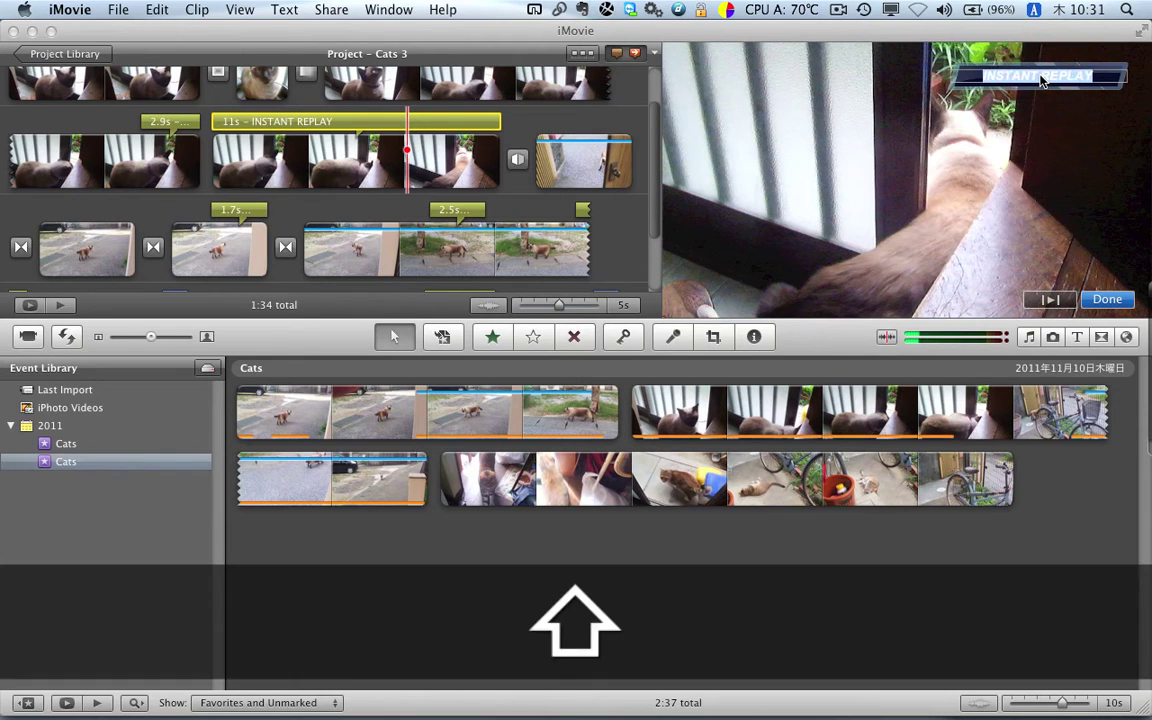
{"action": "type", "text": "How to"}
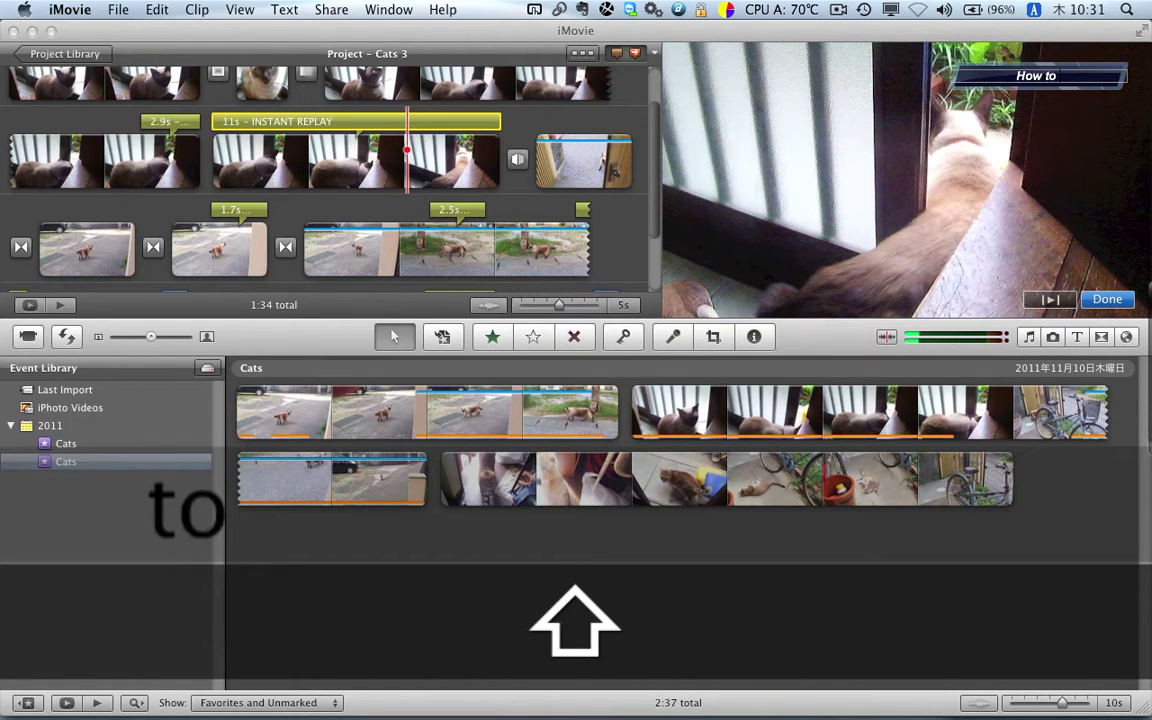
{"action": "type", "text": " Open"}
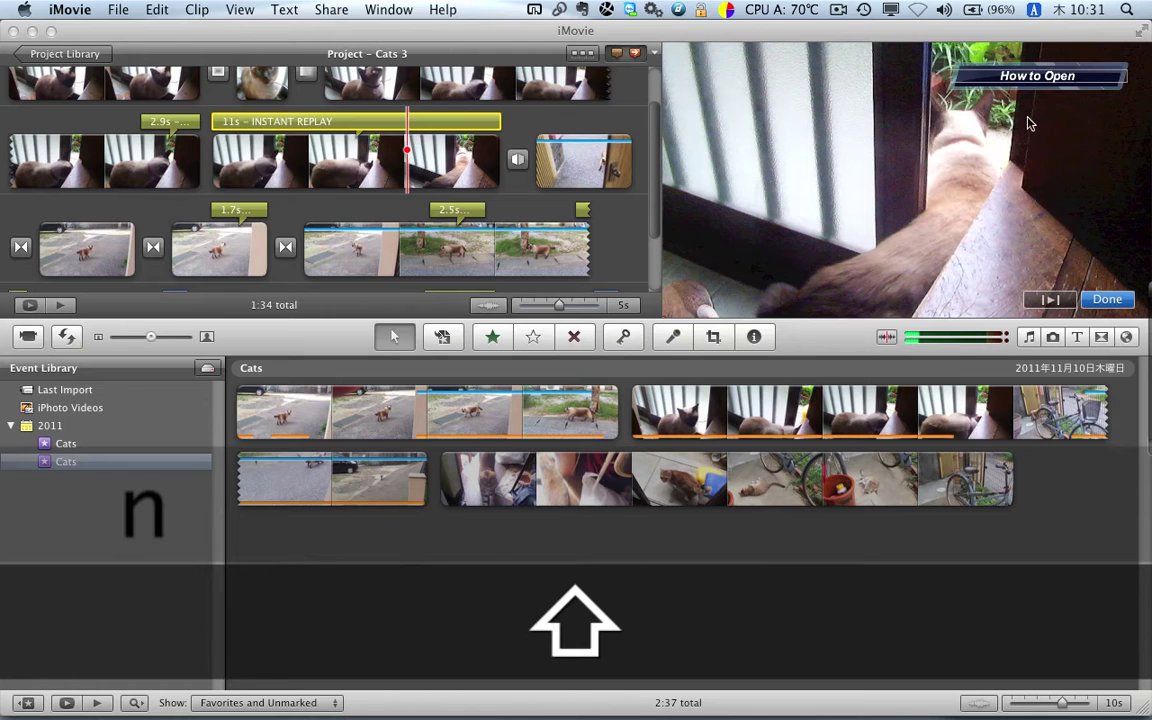
{"action": "left_click", "coordinate": [1106, 299]}
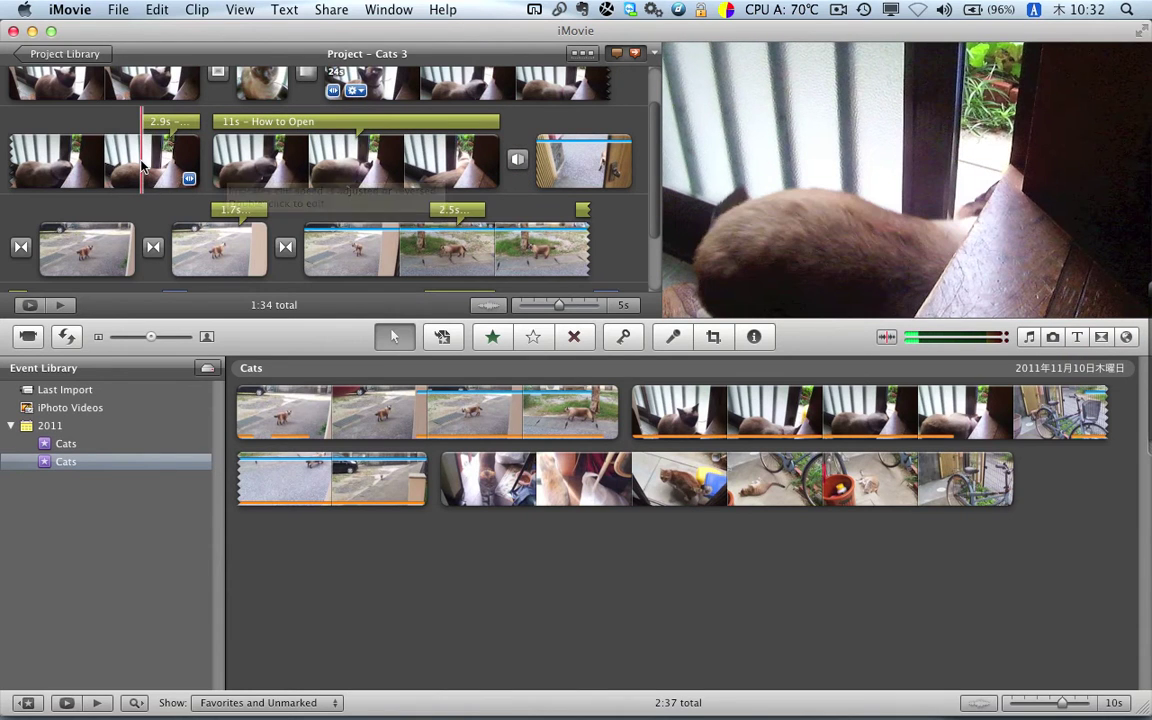
{"action": "key", "text": "space"}
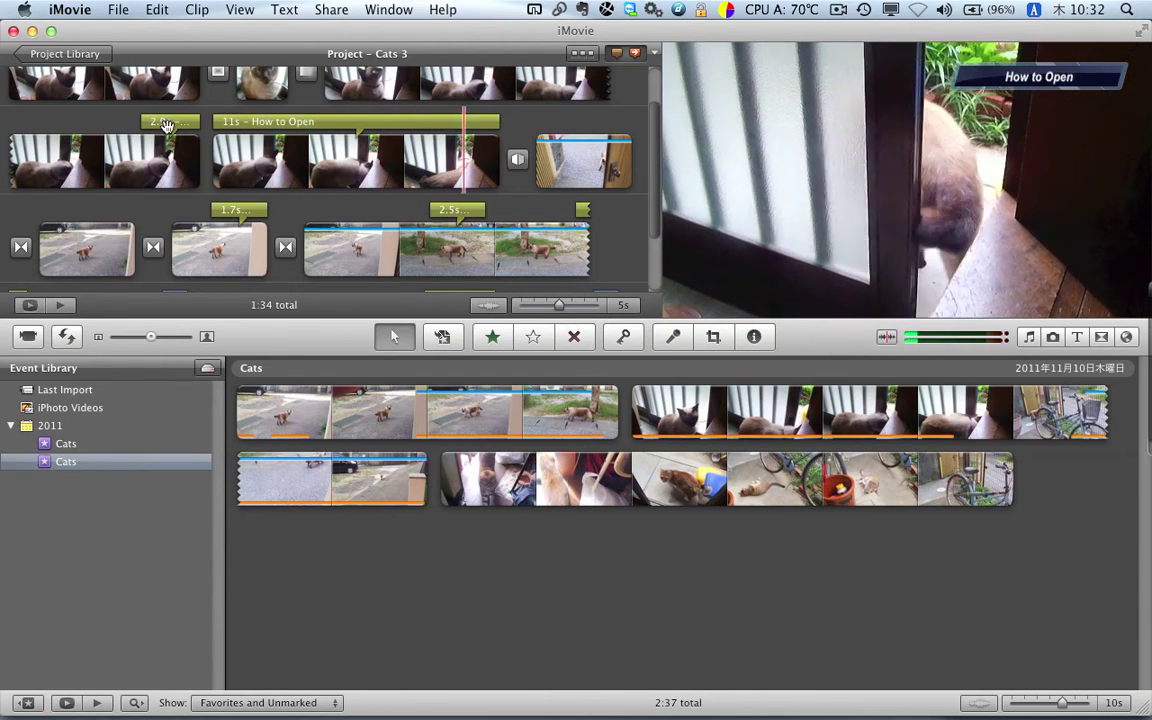
Step: Replace the "Outside!" title text on the original door clip with "Open!"
{"action": "left_click", "coordinate": [167, 123]}
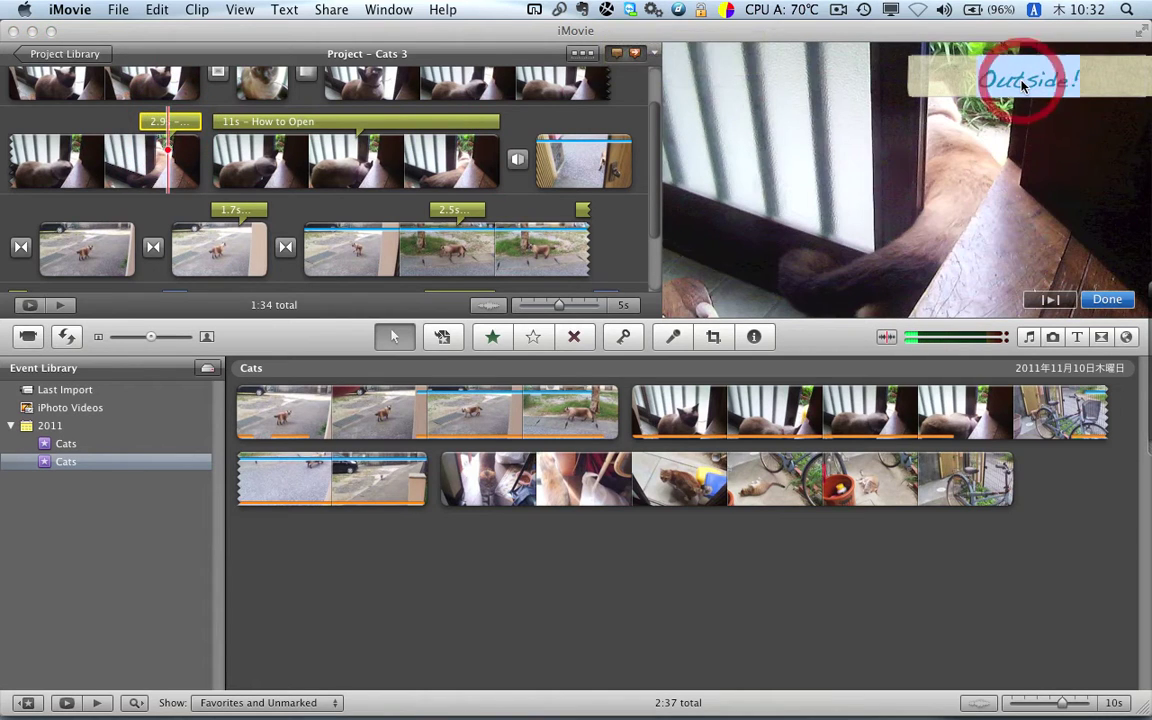
{"action": "type", "text": "Open"}
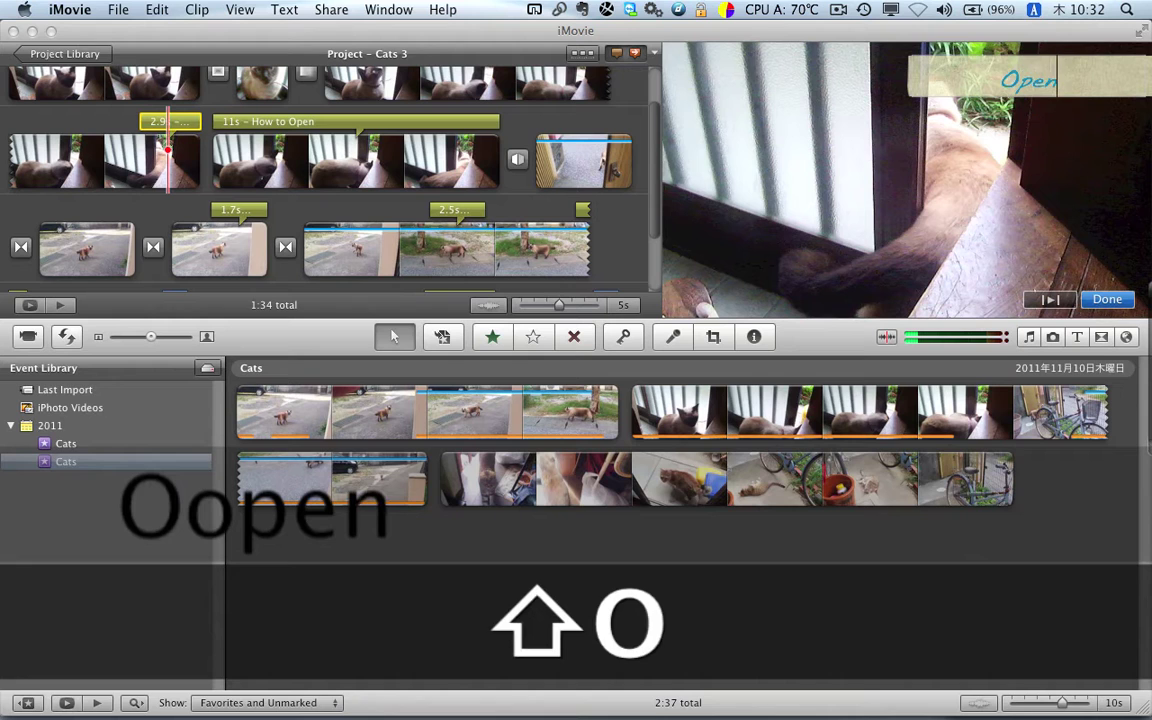
{"action": "type", "text": "!"}
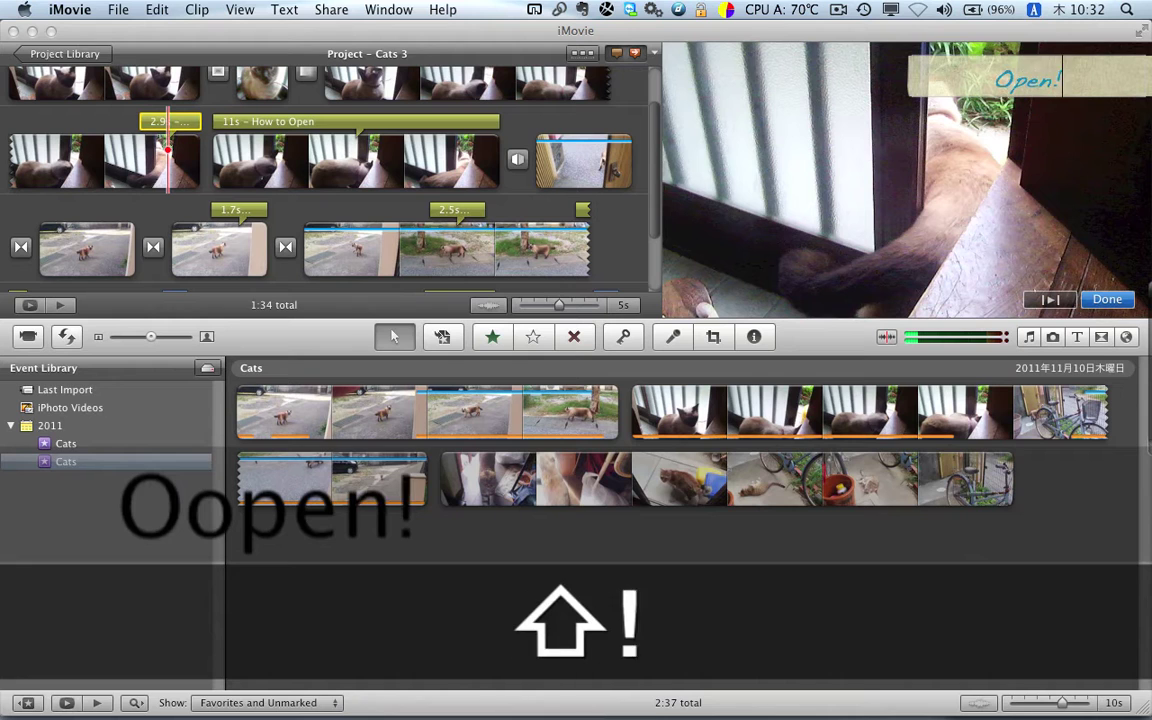
{"action": "left_click", "coordinate": [1107, 300]}
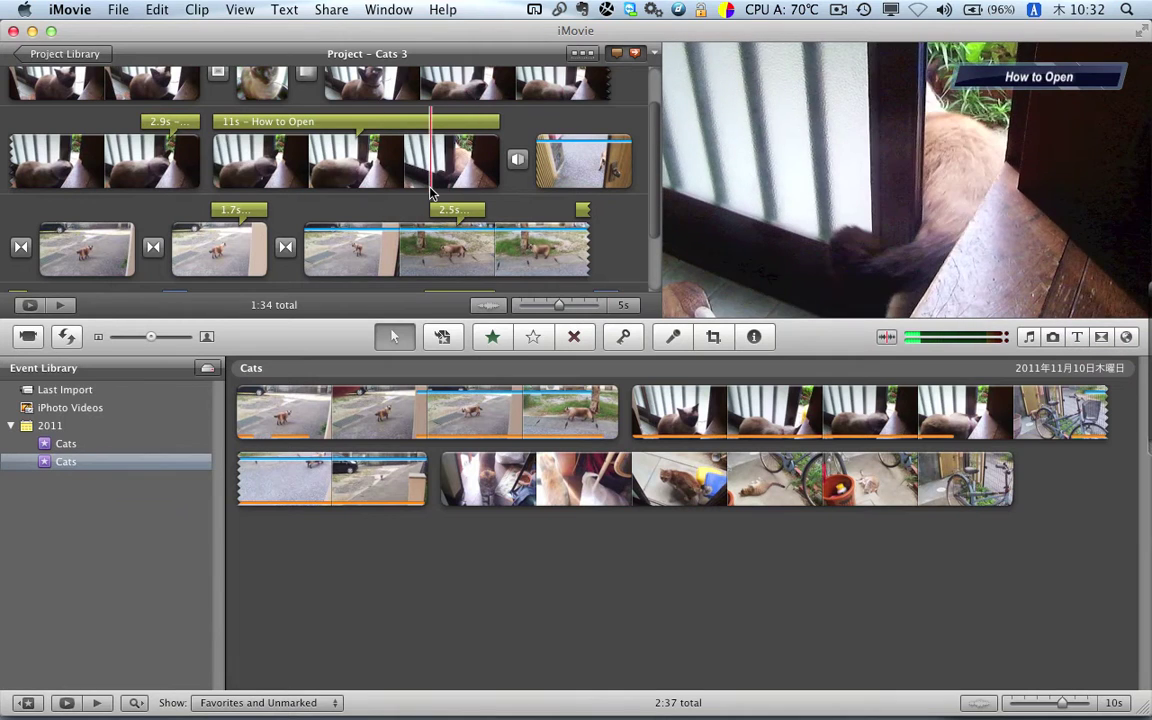
Step: Try slowing the "How to Open" instant replay clip to 30% speed and undo the change
{"action": "double_click", "coordinate": [372, 167]}
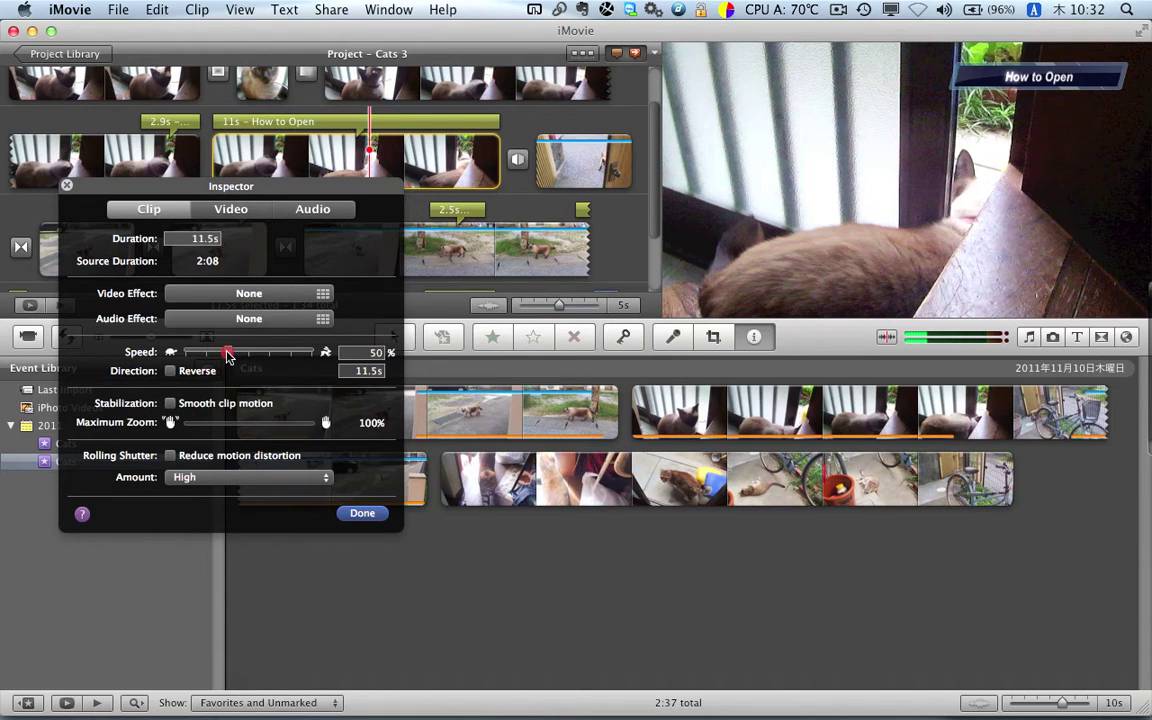
{"action": "left_click", "coordinate": [372, 353]}
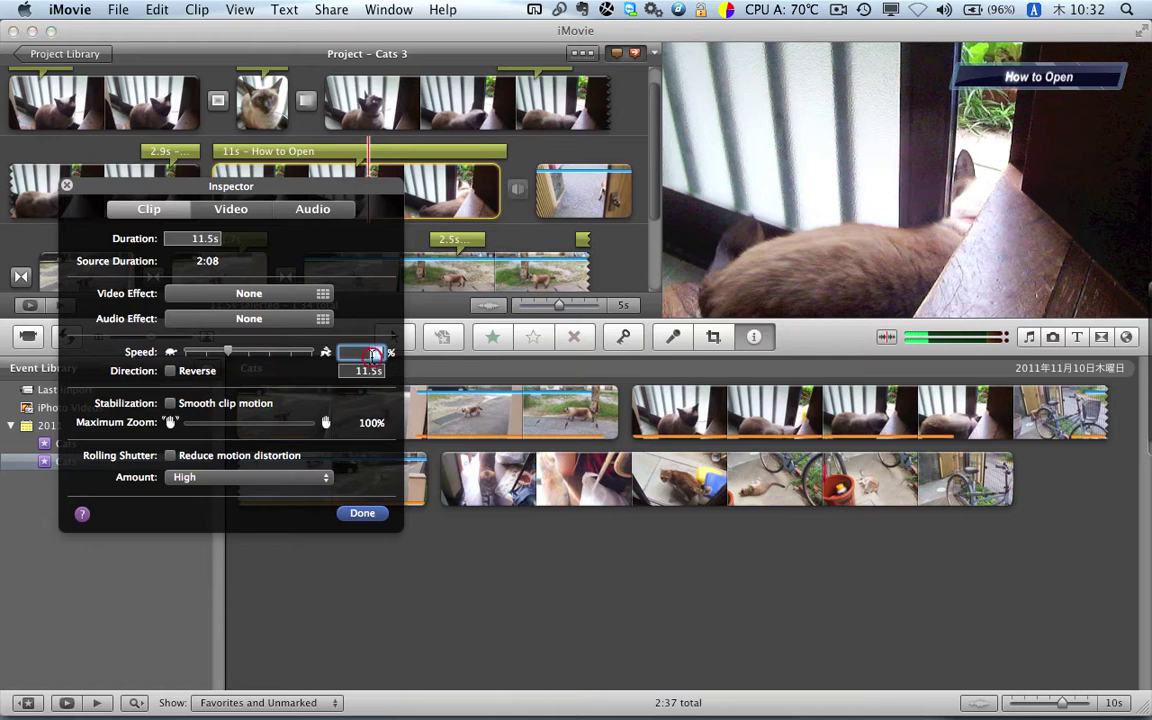
{"action": "type", "text": "40"}
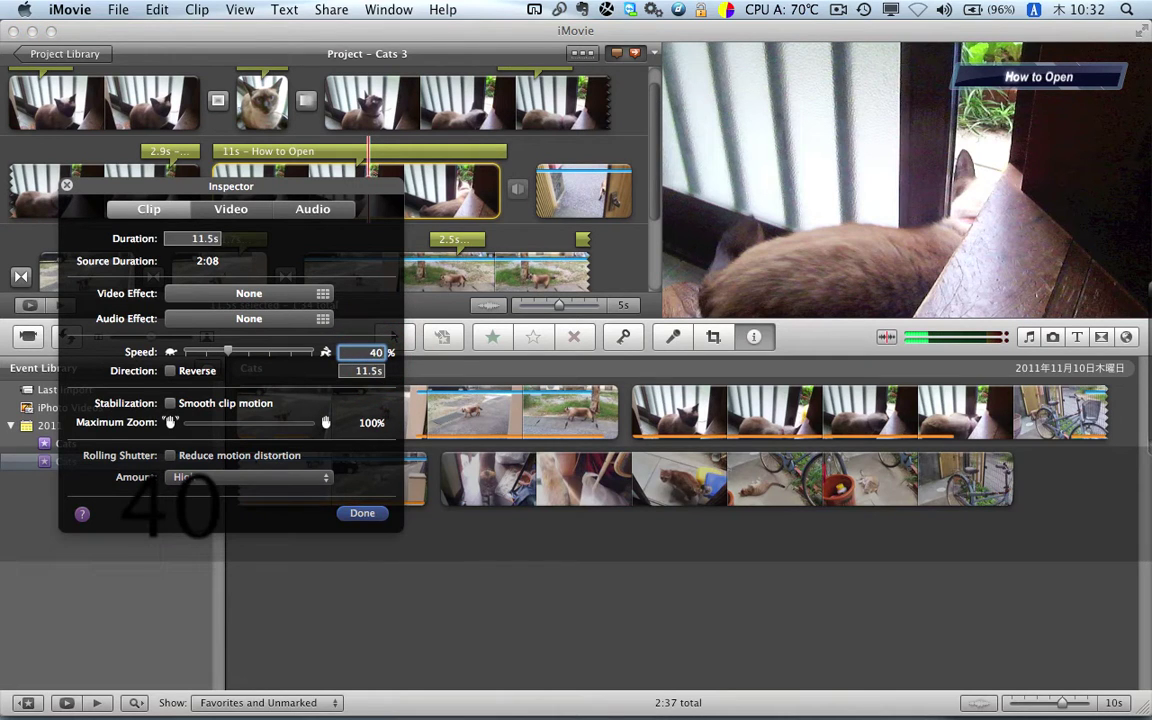
{"action": "type", "text": "30"}
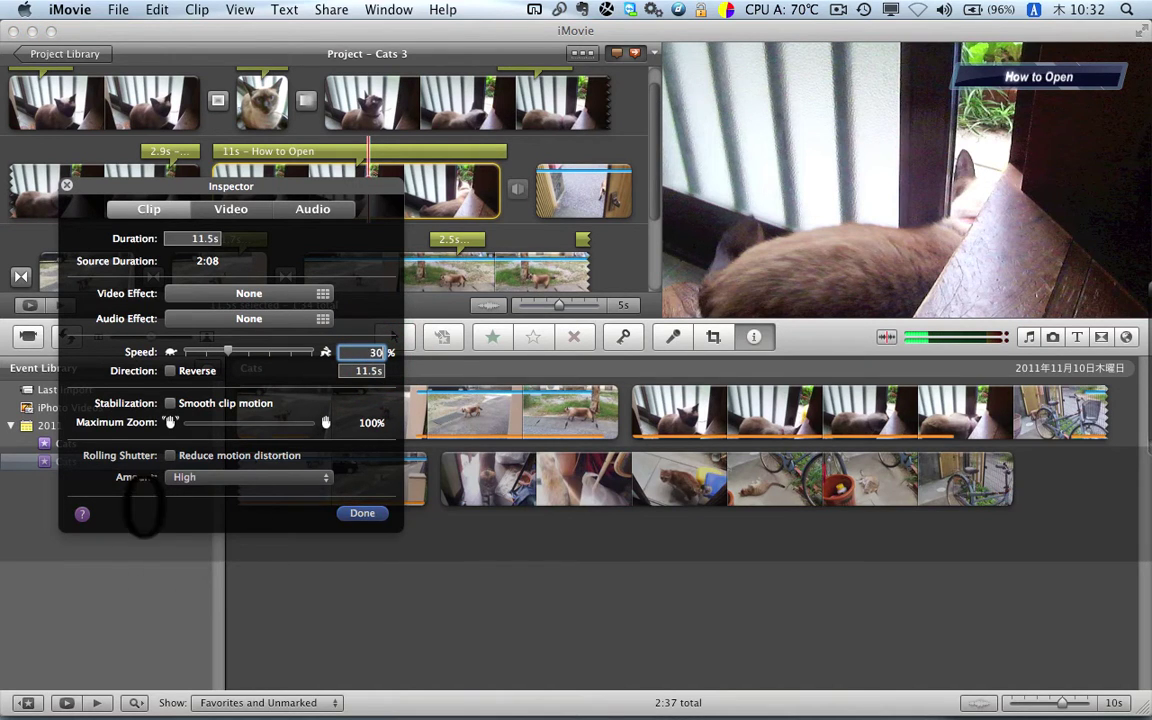
{"action": "key", "text": "Return"}
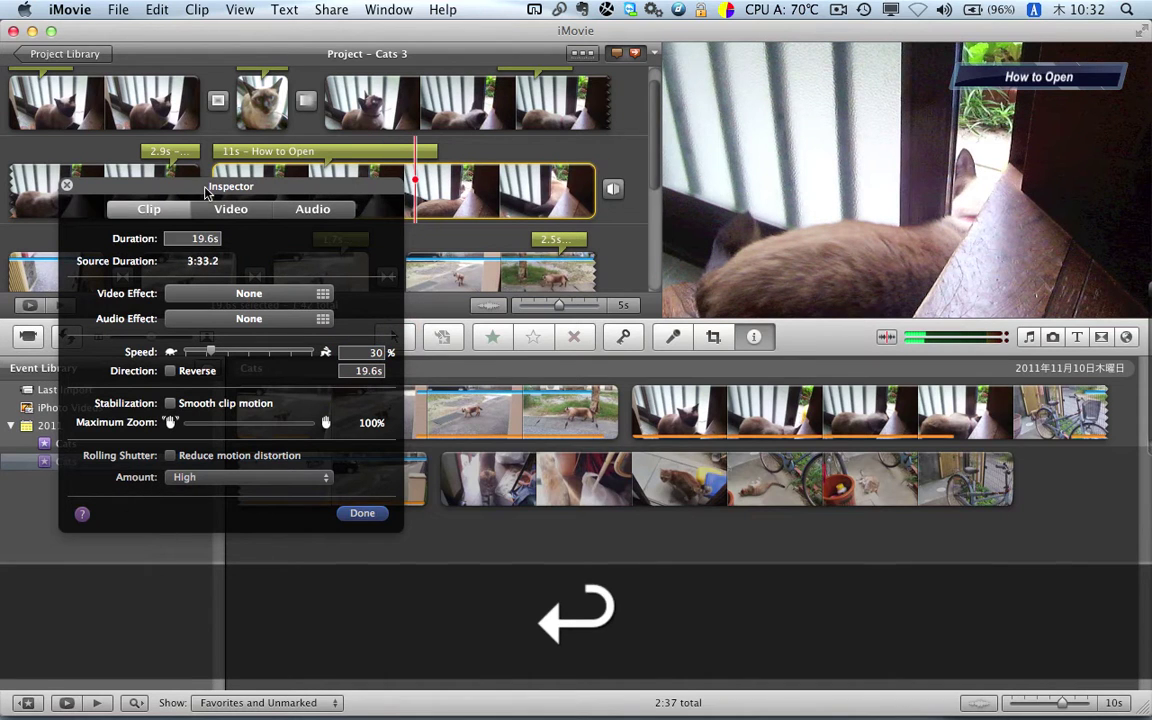
{"action": "left_click", "coordinate": [66, 185]}
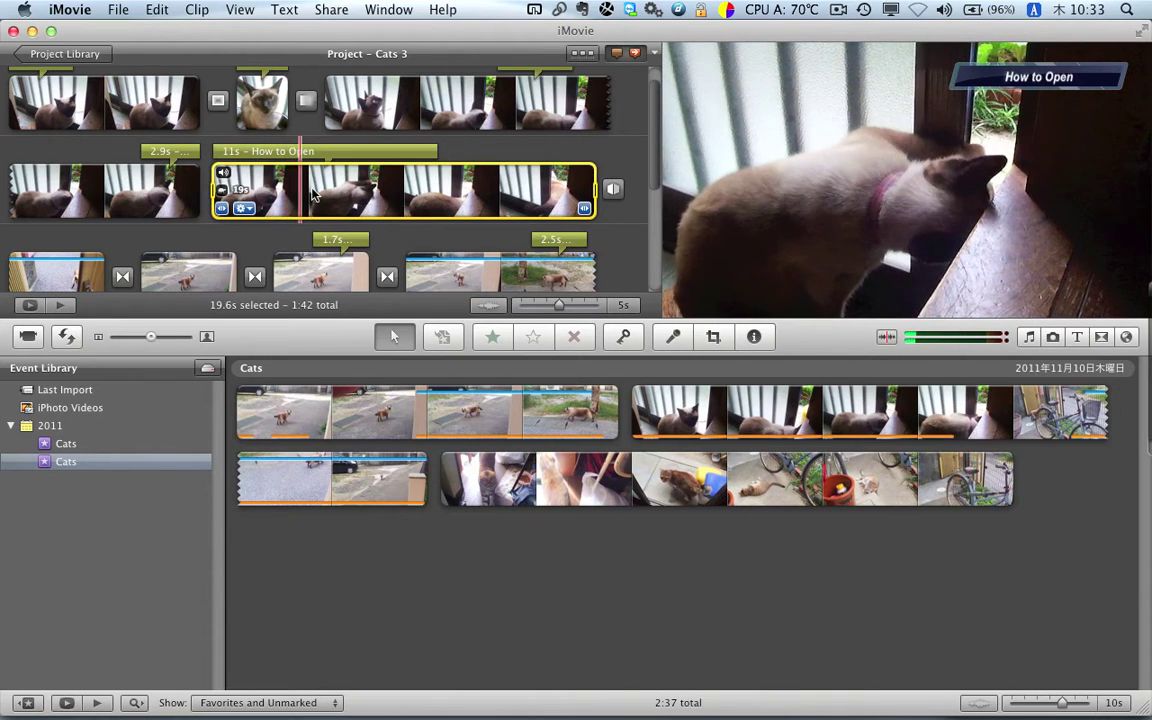
{"action": "key", "text": "super+z"}
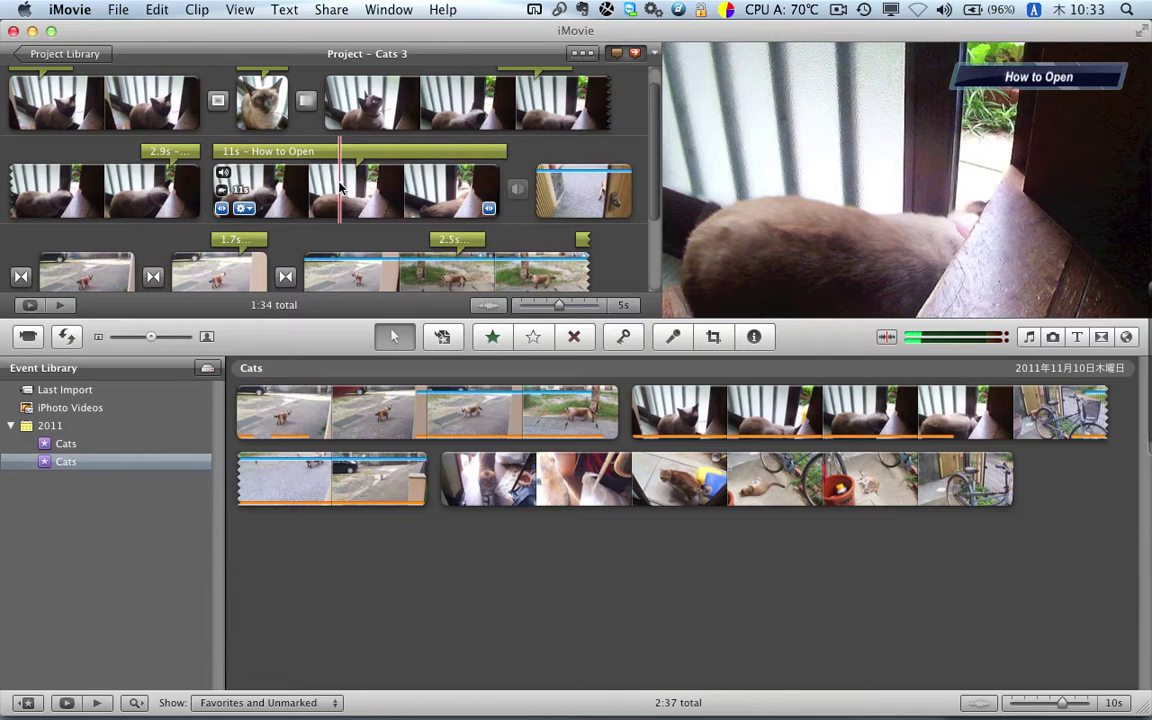
{"action": "left_click", "coordinate": [200, 12]}
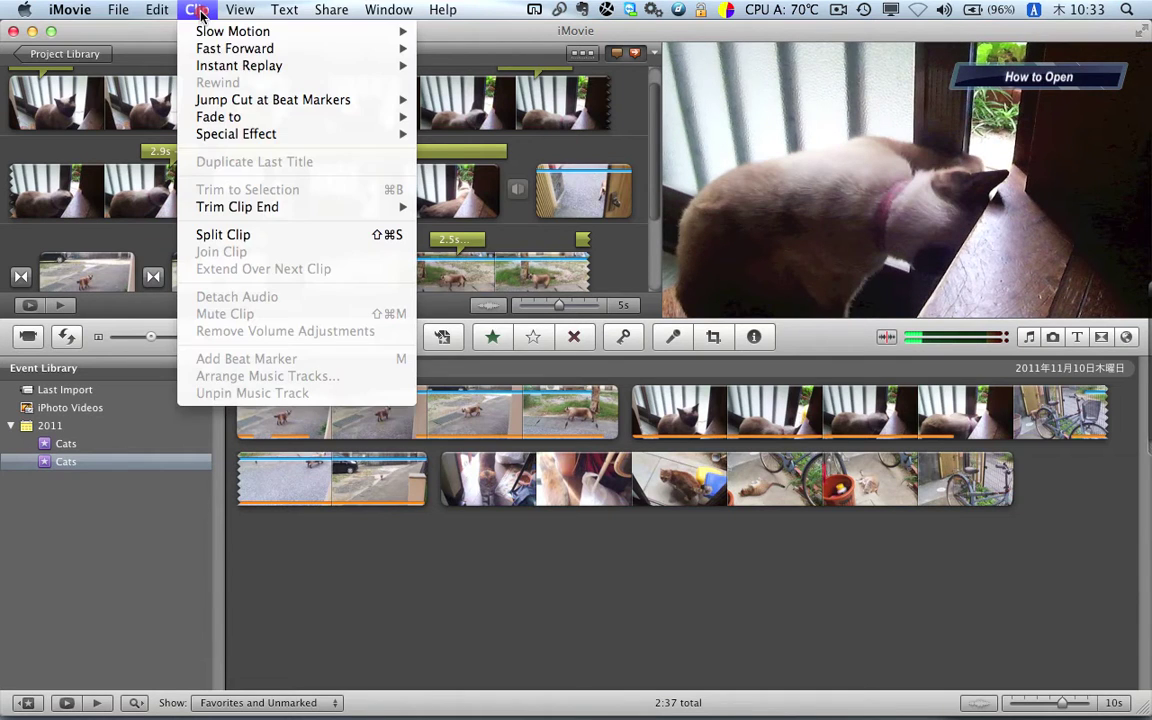
{"action": "mouse_move", "coordinate": [222, 70]}
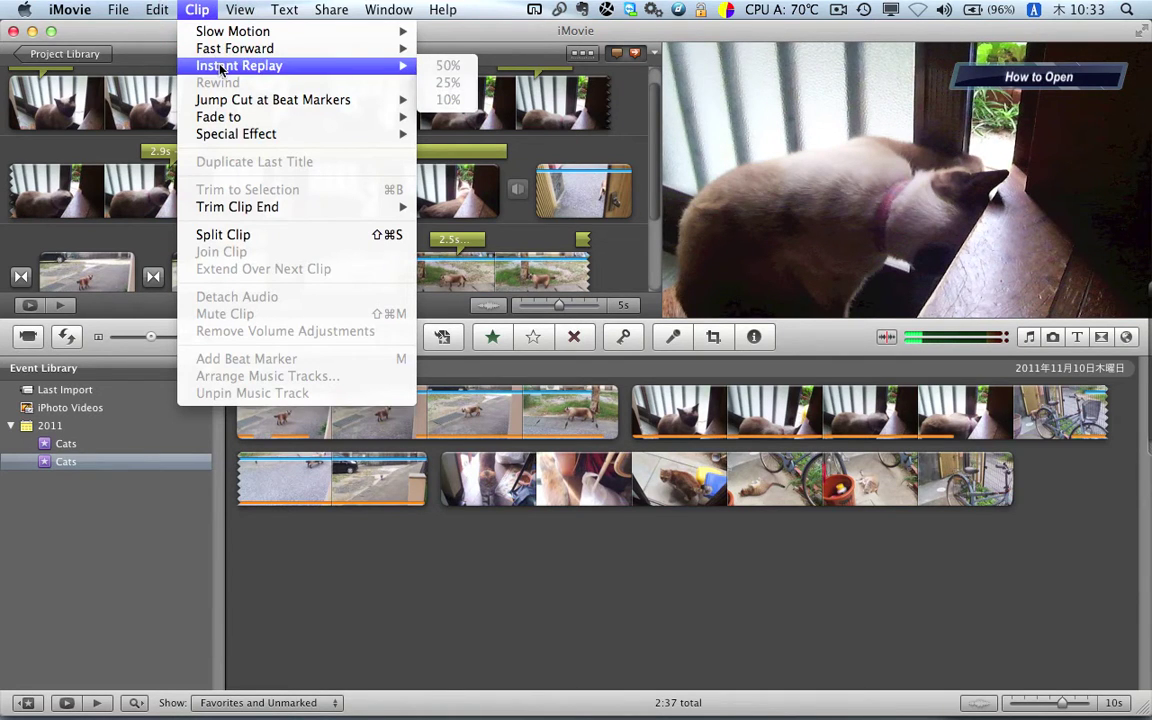
{"action": "left_click", "coordinate": [198, 10]}
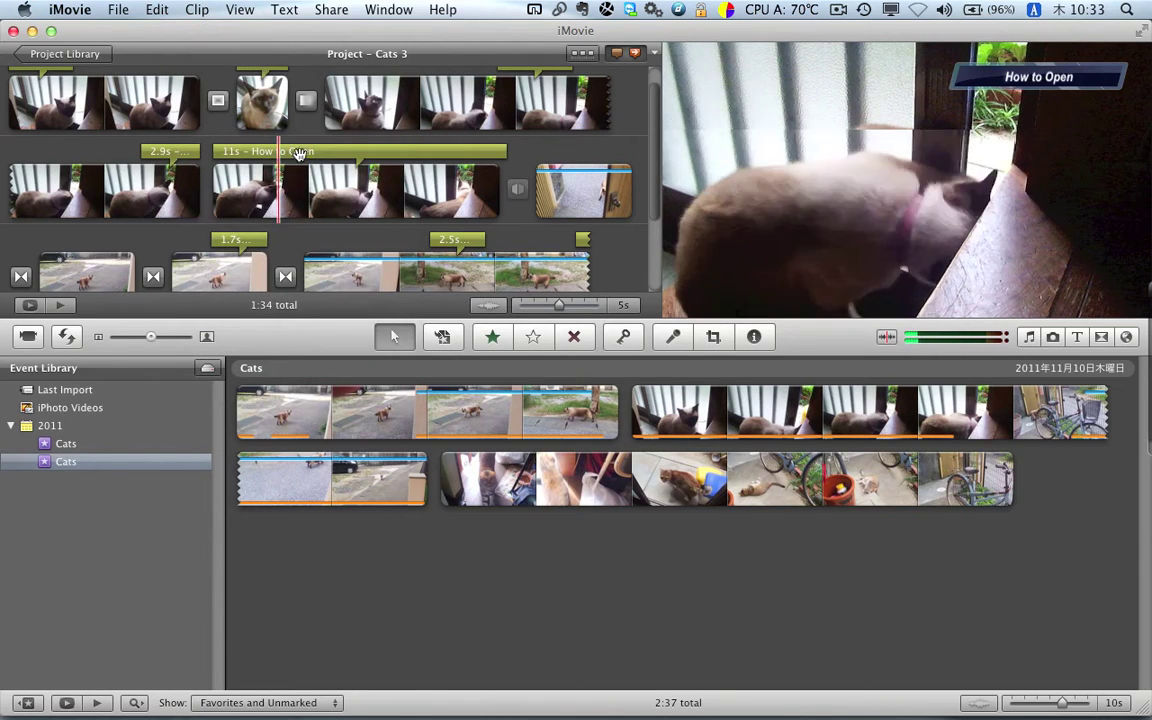